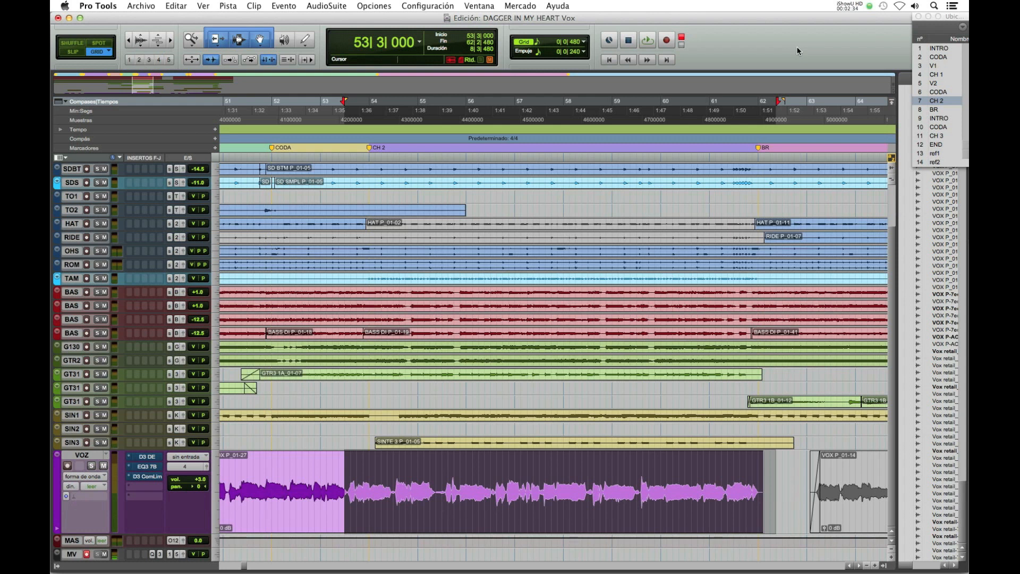
Step: Play the full mix through the CH 2 section and replay it from 53|3|000 to judge the vocal in context
key(space)
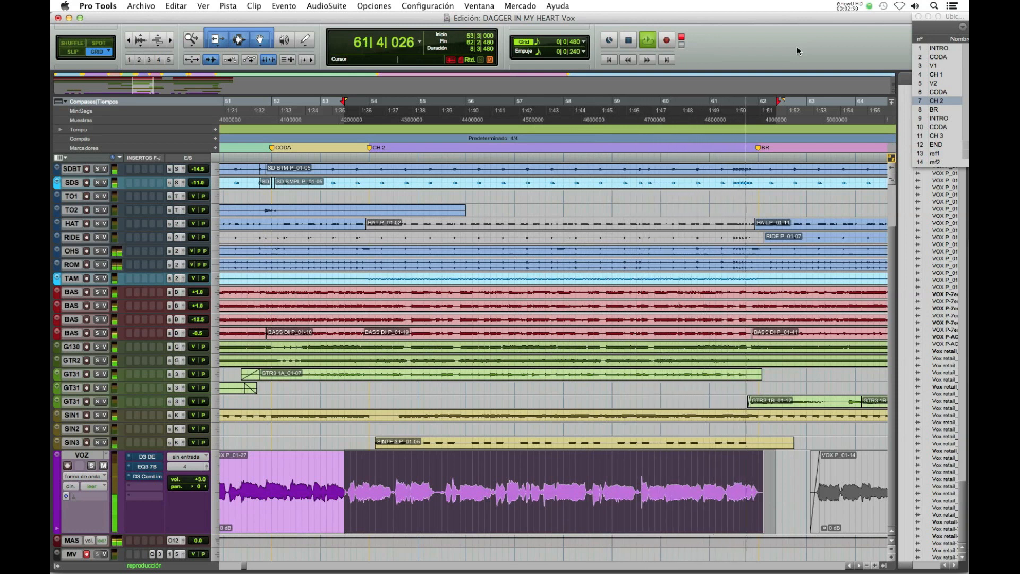
key(space)
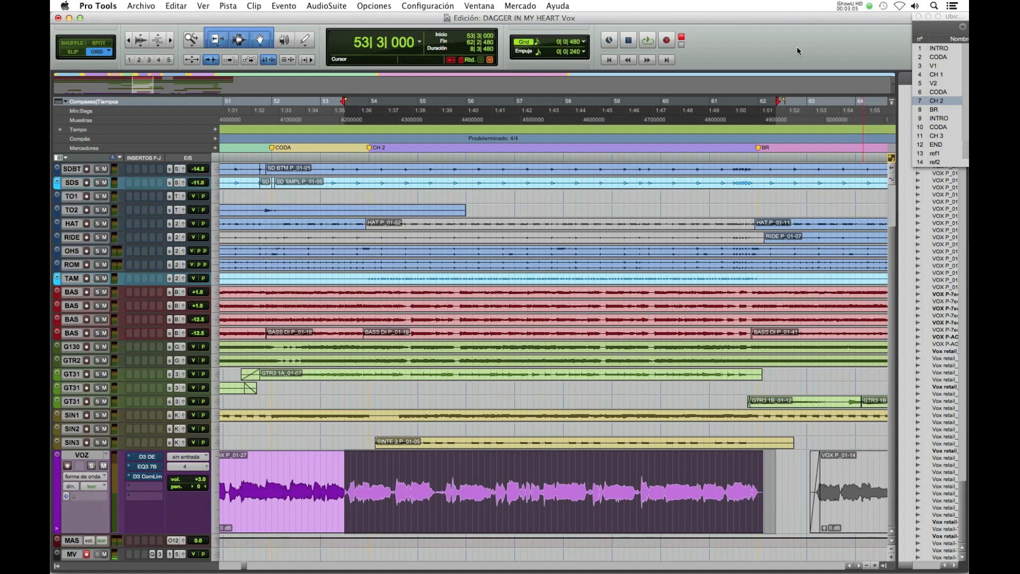
key(space)
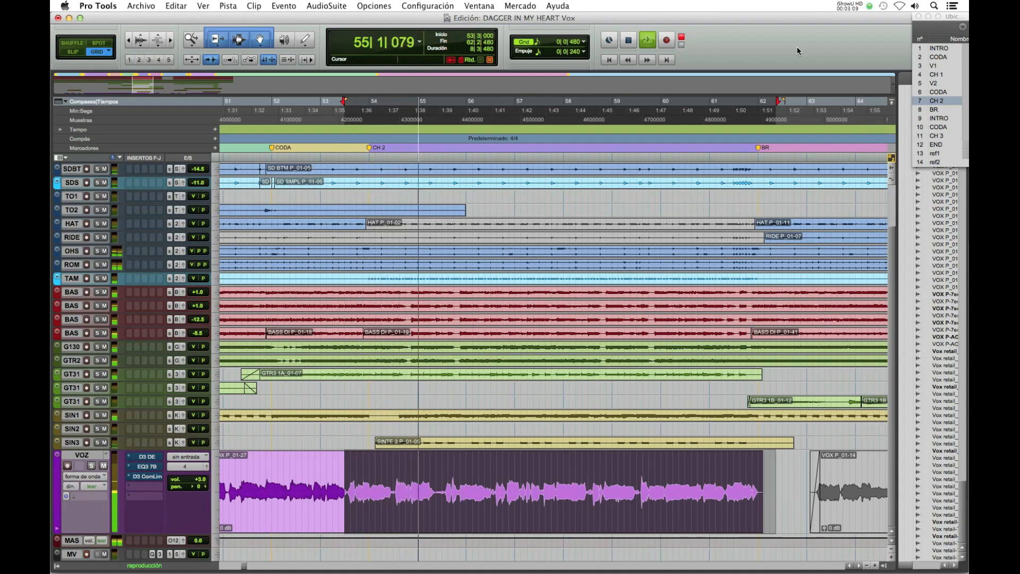
key(space)
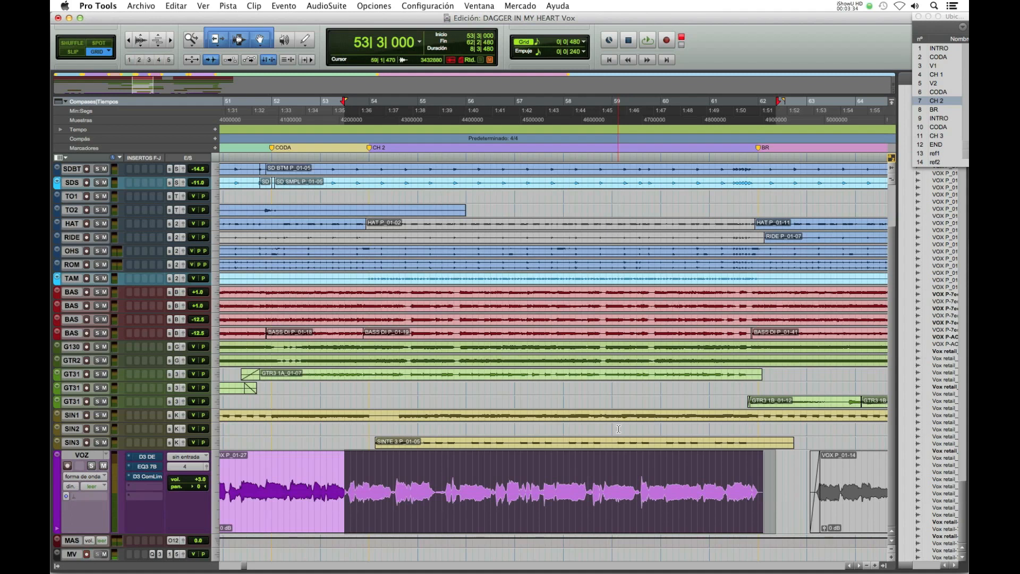
Step: Solo the VOZ track during playback and listen to the vocal on its own
key(space)
click(91, 466)
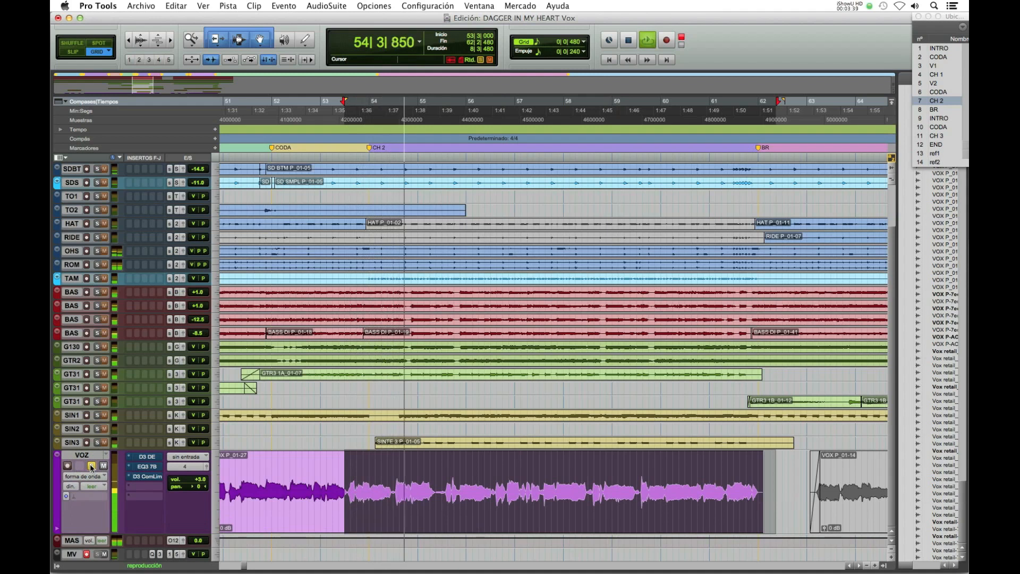
key(space)
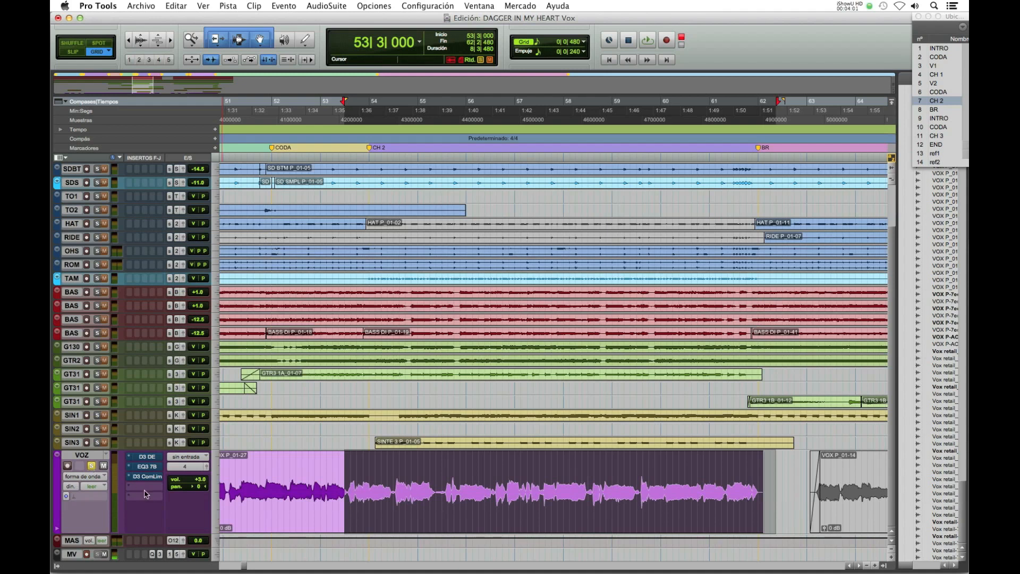
Step: Open the Dyn3 De-Esser on the VOZ track and take it out of bypass, comparing the vocal without and with it
click(147, 457)
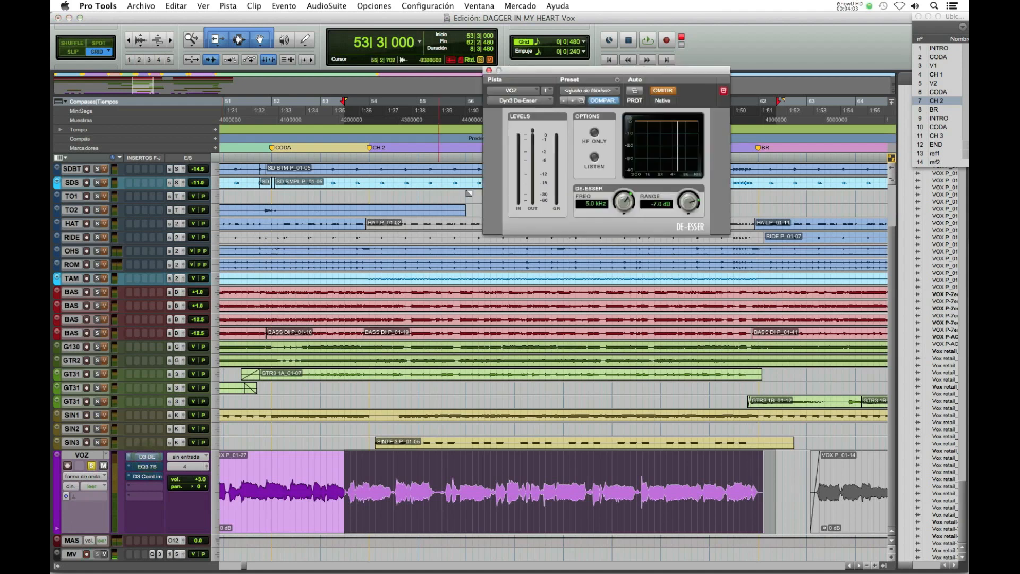
drag(631, 69, 548, 159)
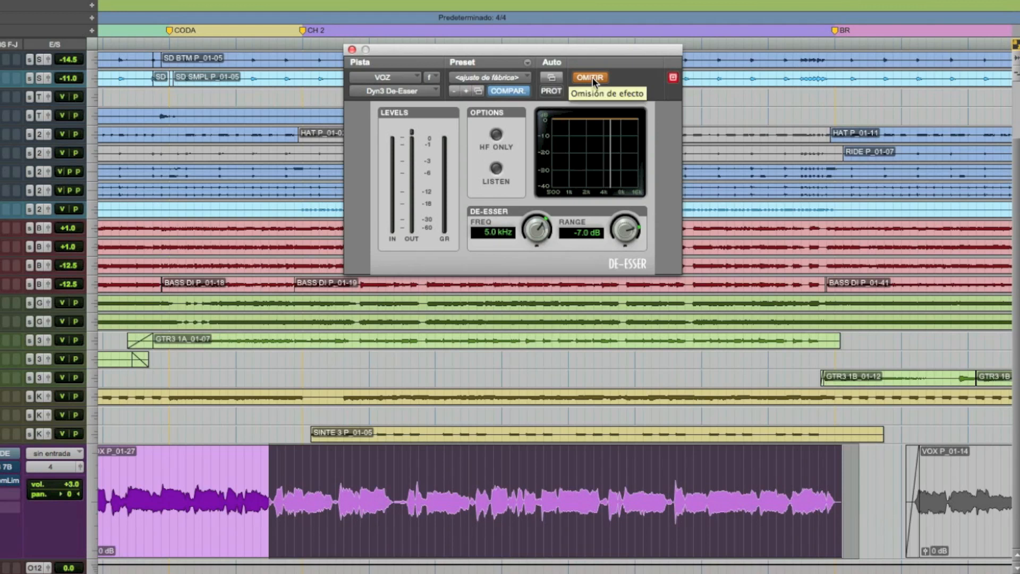
key(space)
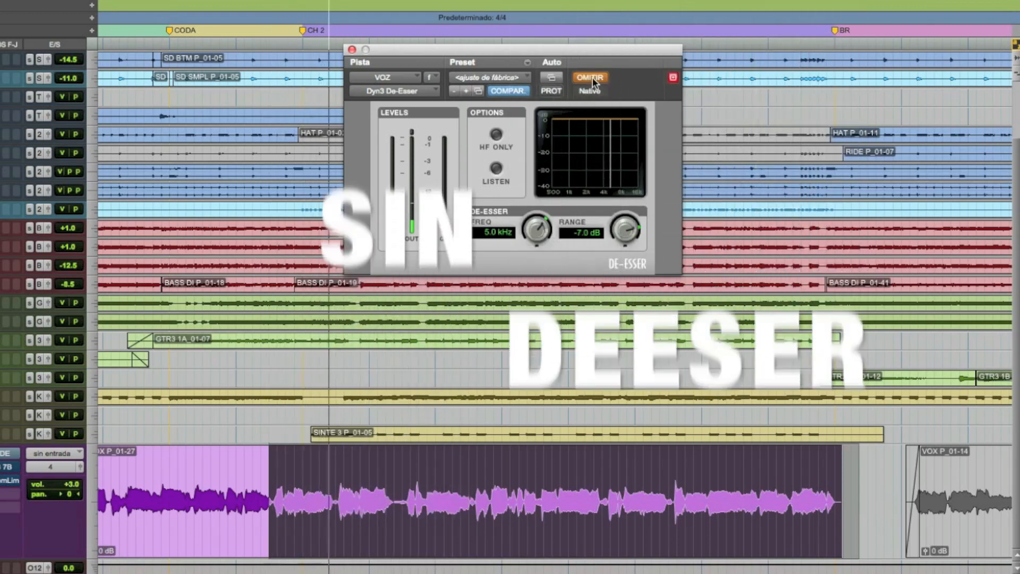
click(591, 77)
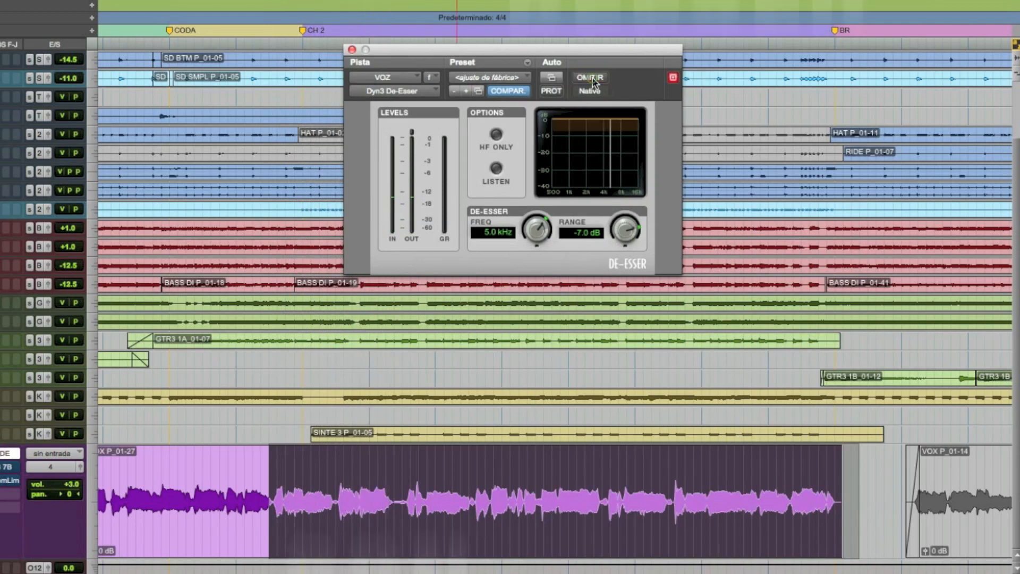
key(space)
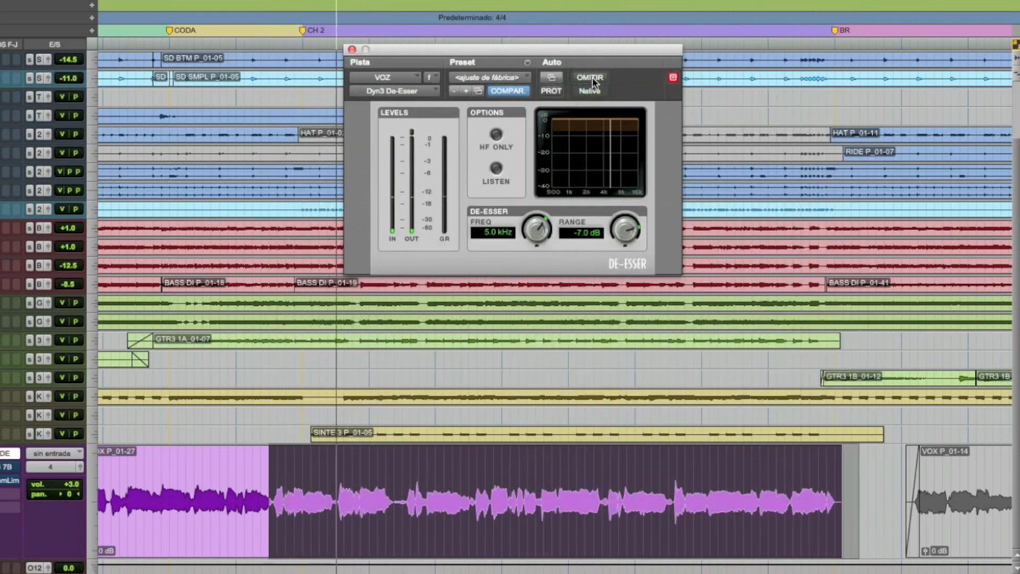
click(591, 77)
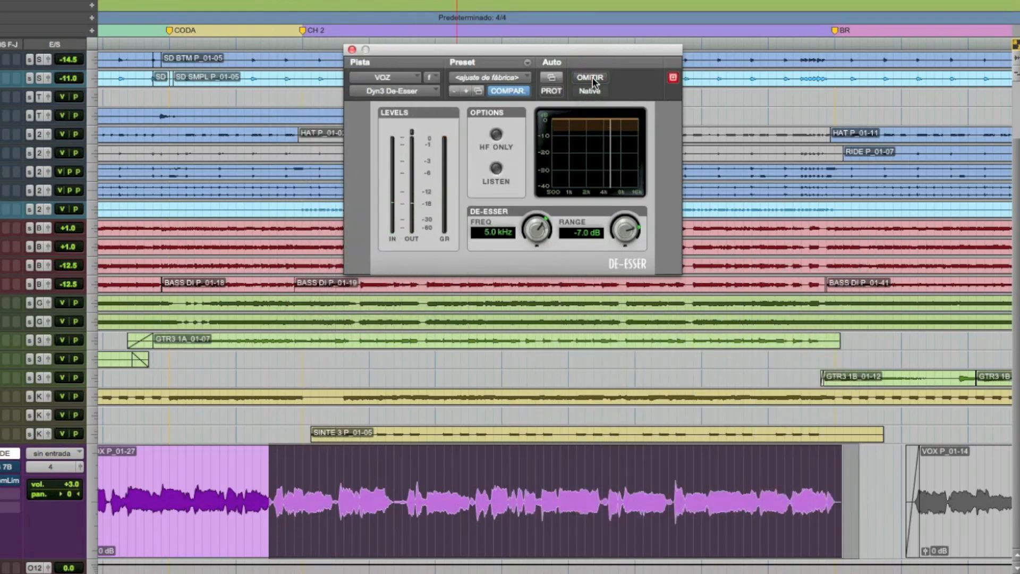
Step: Select a short passage near the middle of the VOX P_01-27 clip and play it through the De-Esser
click(340, 476)
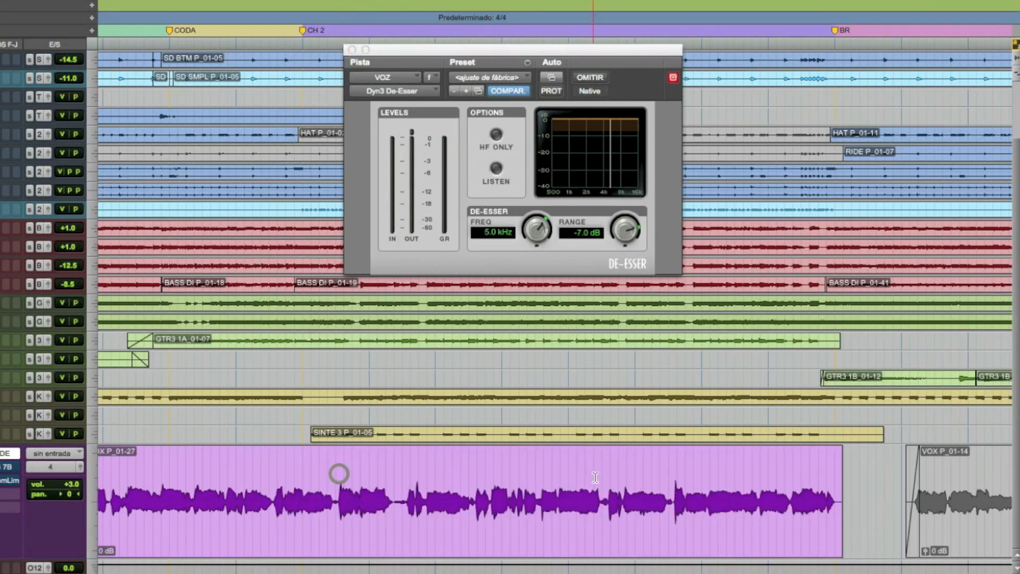
drag(505, 466, 535, 466)
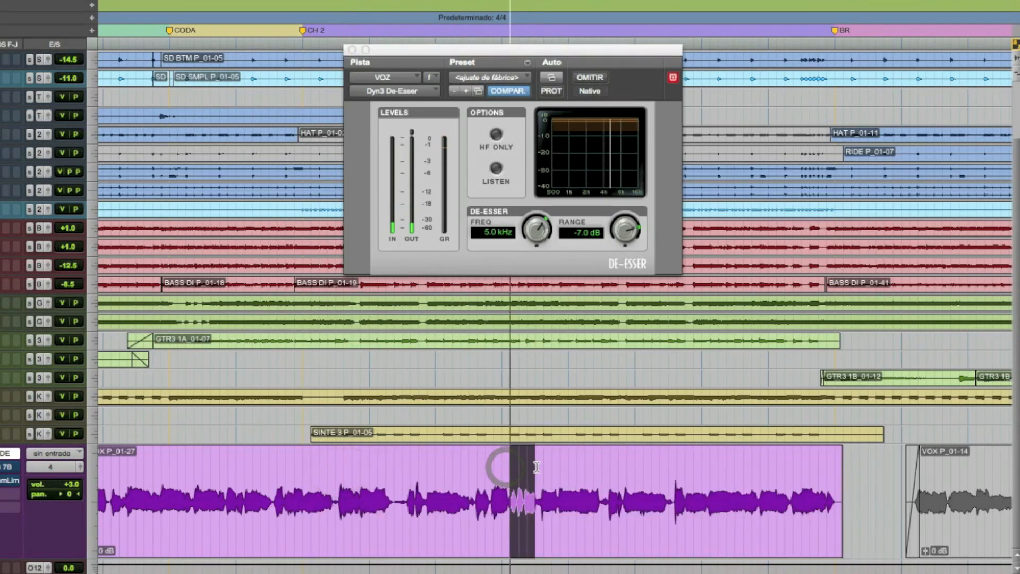
drag(500, 470, 534, 469)
key(space)
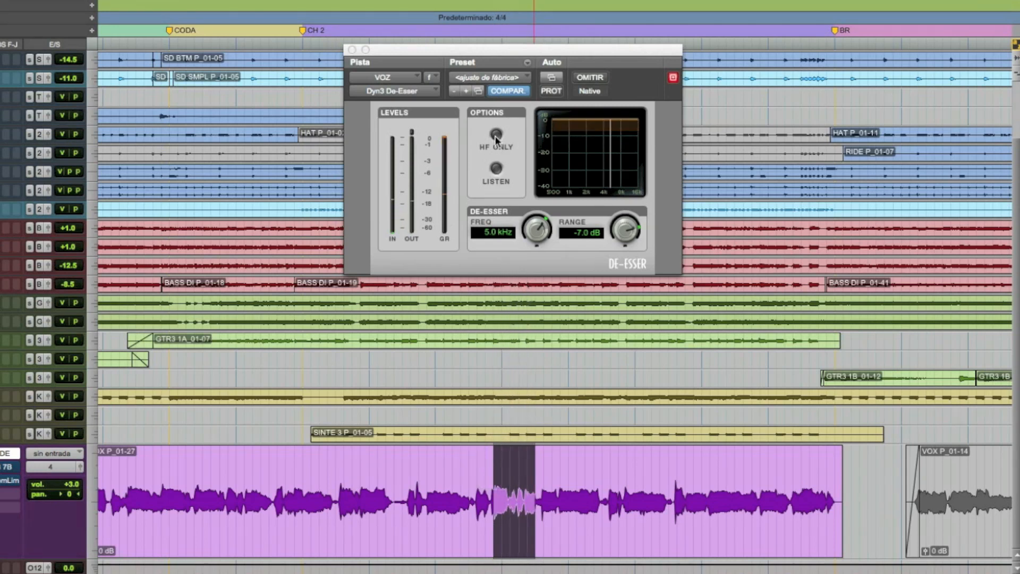
Step: Set the De-Esser frequency to 5.2 kHz with Listen mode on, and switch Listen mode off again
click(497, 169)
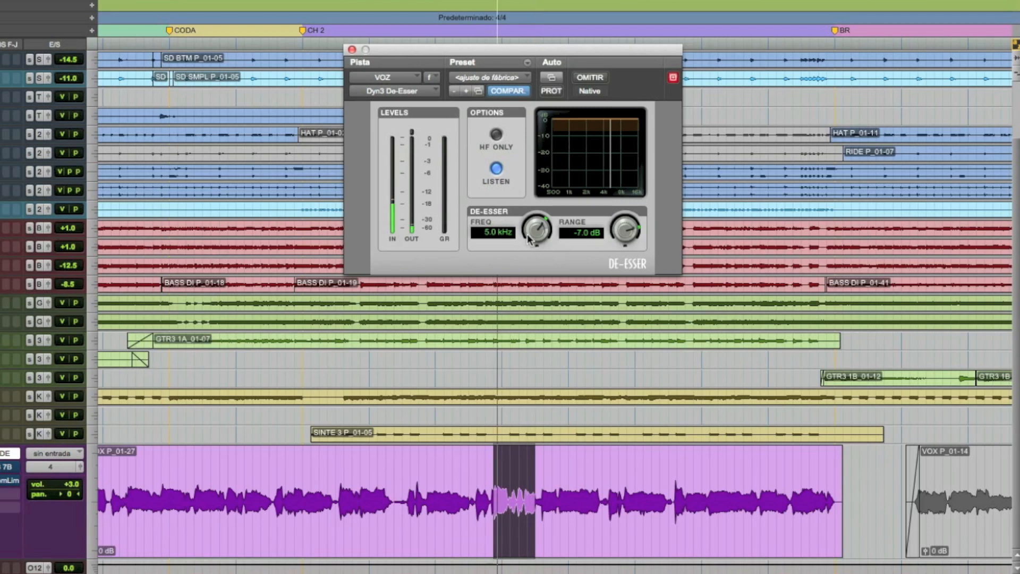
mouse_move(529, 234)
mouse_down()
mouse_move(535, 215)
mouse_move(530, 265)
mouse_up()
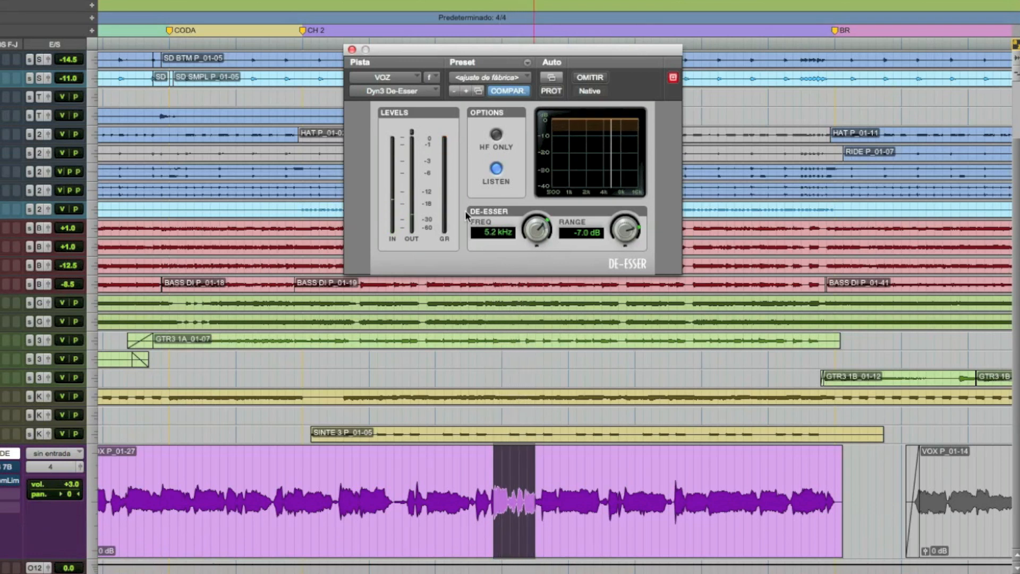
click(497, 169)
Step: Close the De-Esser and place the playback start at 53|3|000 on the VOZ track
click(489, 475)
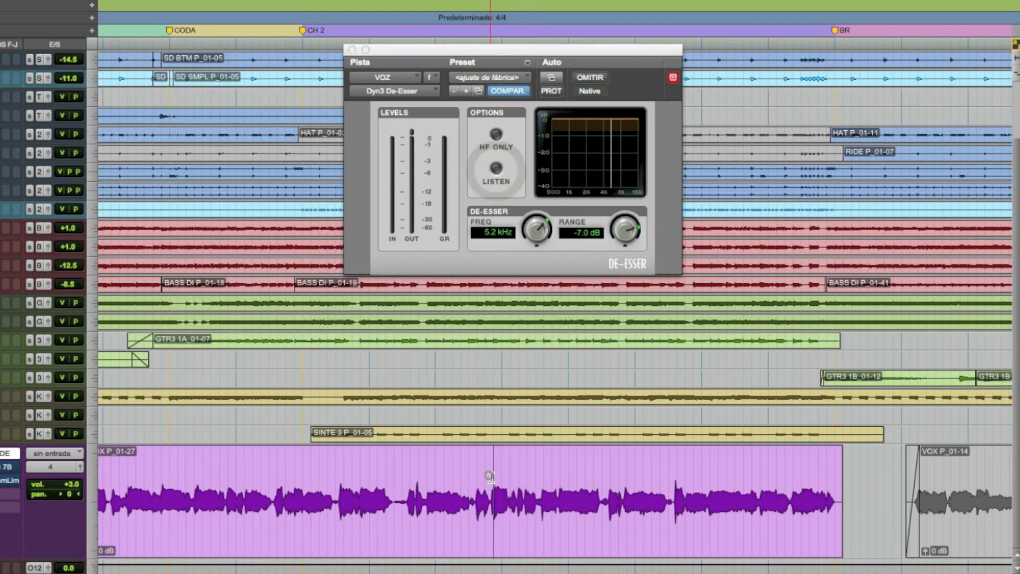
click(334, 475)
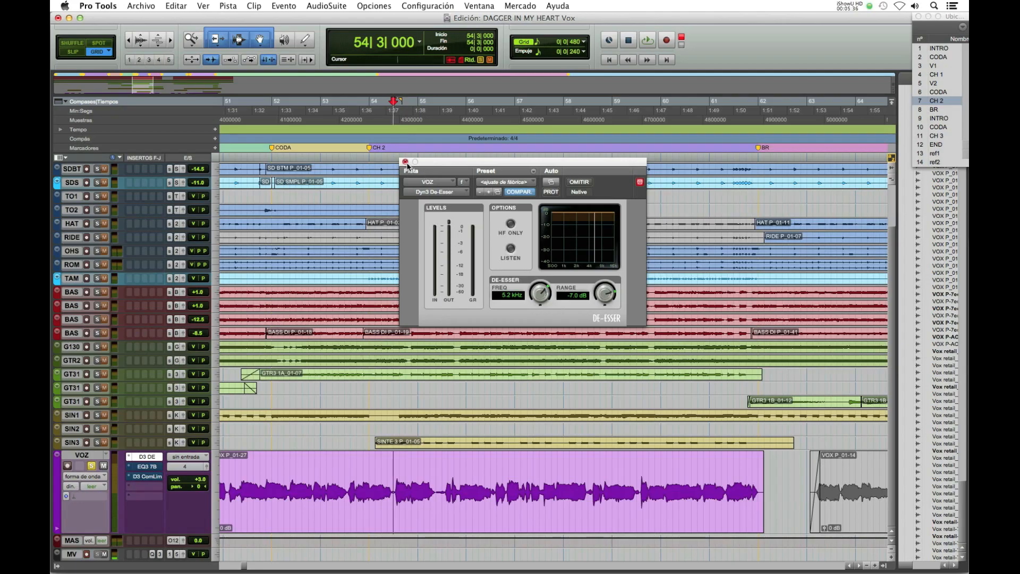
click(352, 50)
click(346, 475)
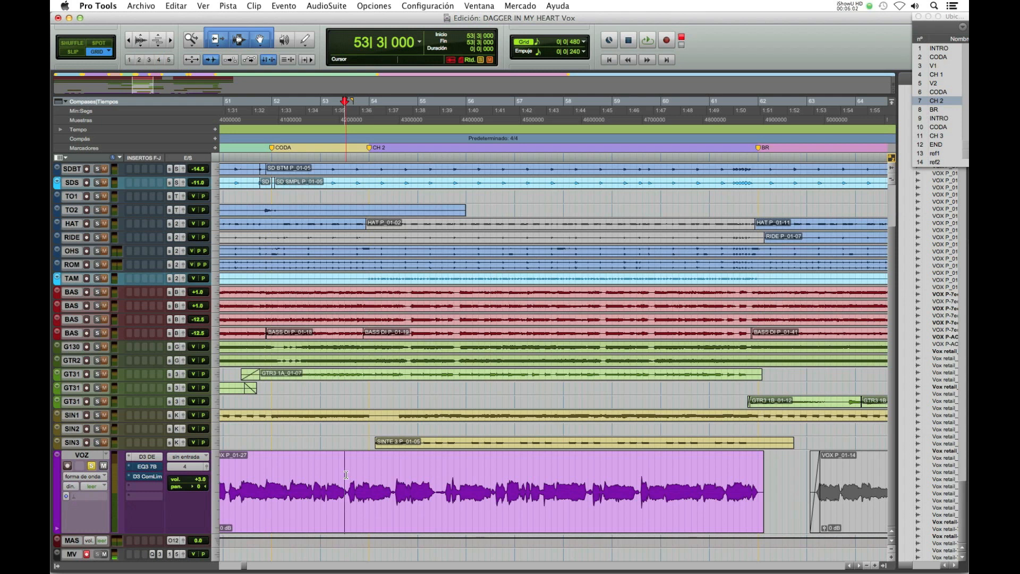
Step: Listen repeatedly to the soloed, de-essed vocal from 53|3|000 to judge what equalization it needs
key(space)
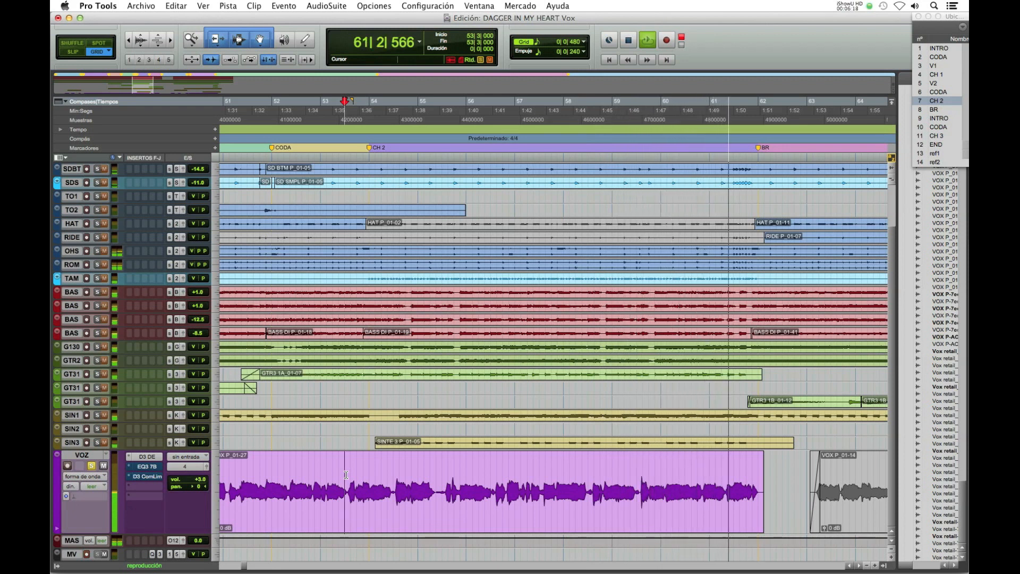
key(space)
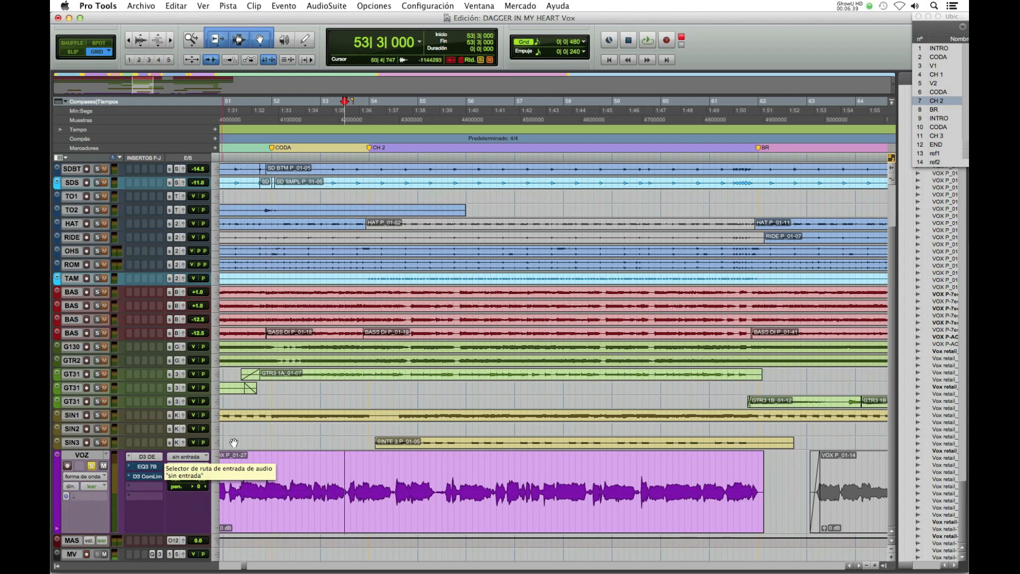
key(space)
key(space)
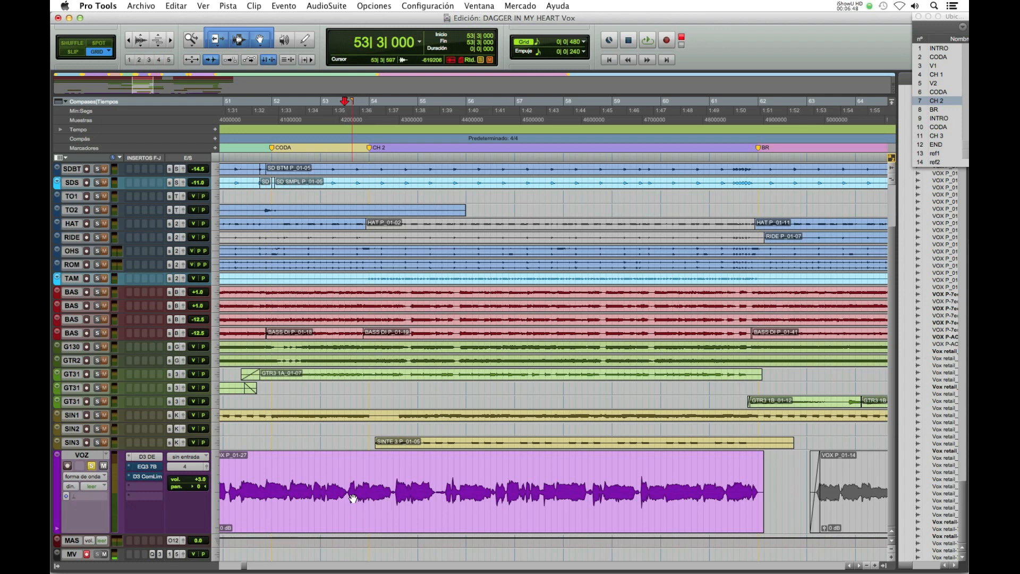
key(space)
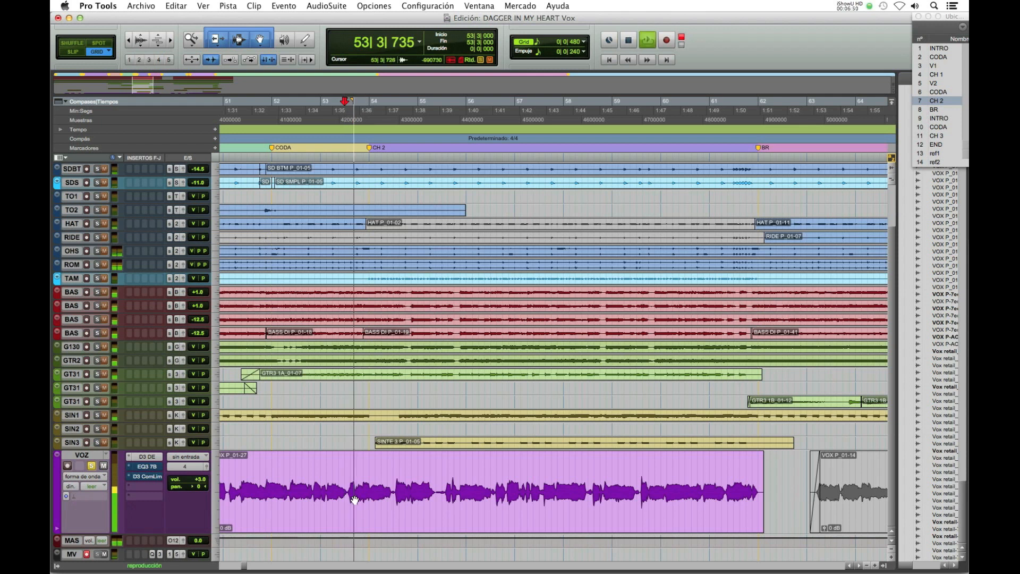
key(space)
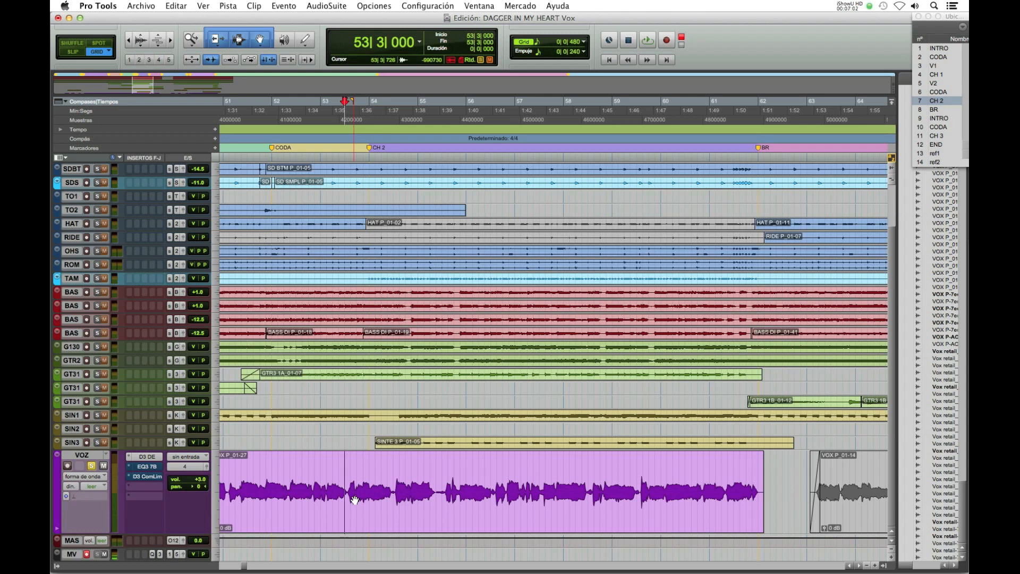
key(space)
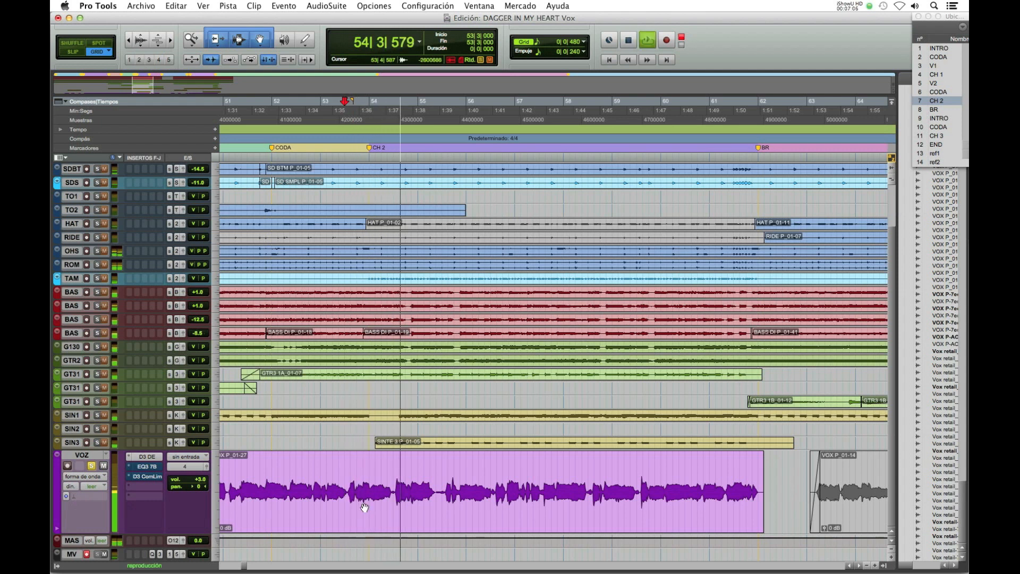
key(space)
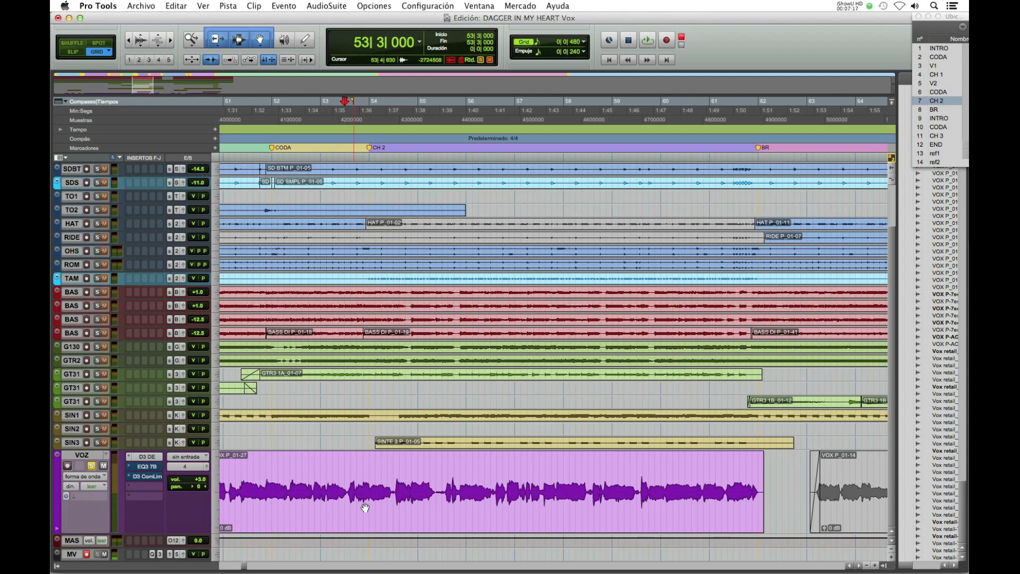
Step: Take the VOZ track's EQ3 7-Band out of bypass and enable its high-pass filter, comparing playback without and with it
click(146, 466)
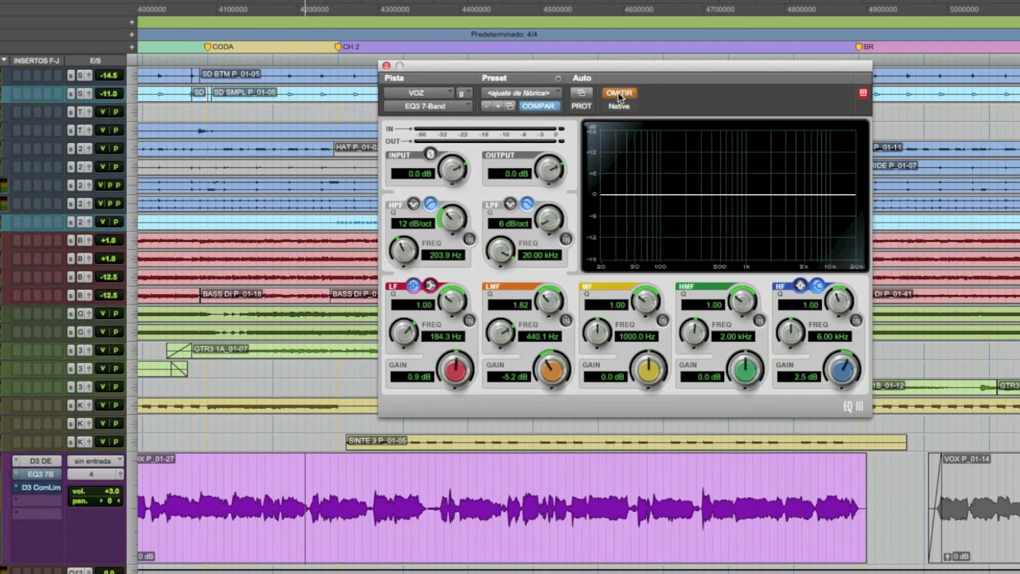
click(619, 94)
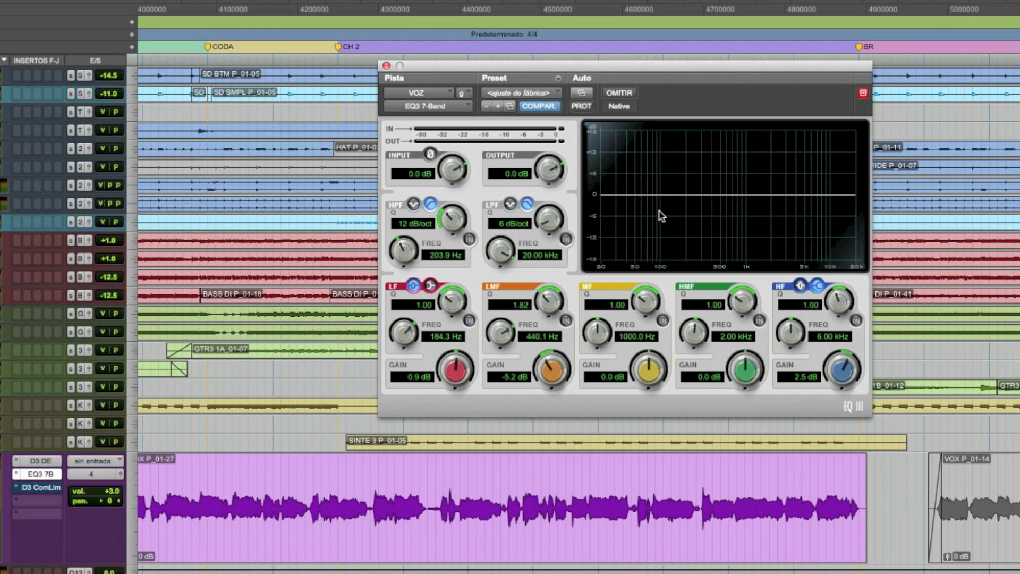
click(468, 239)
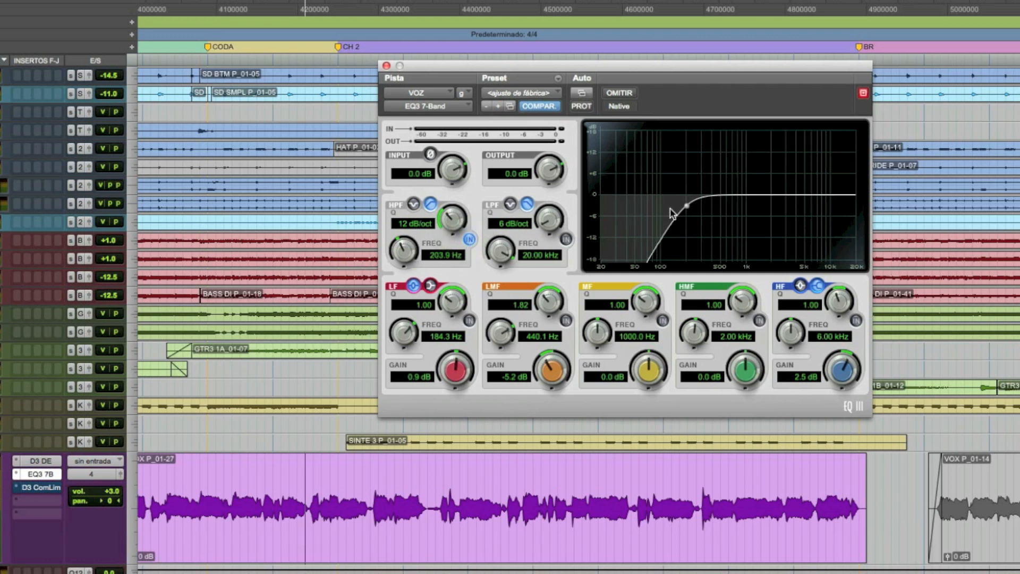
click(470, 240)
key(space)
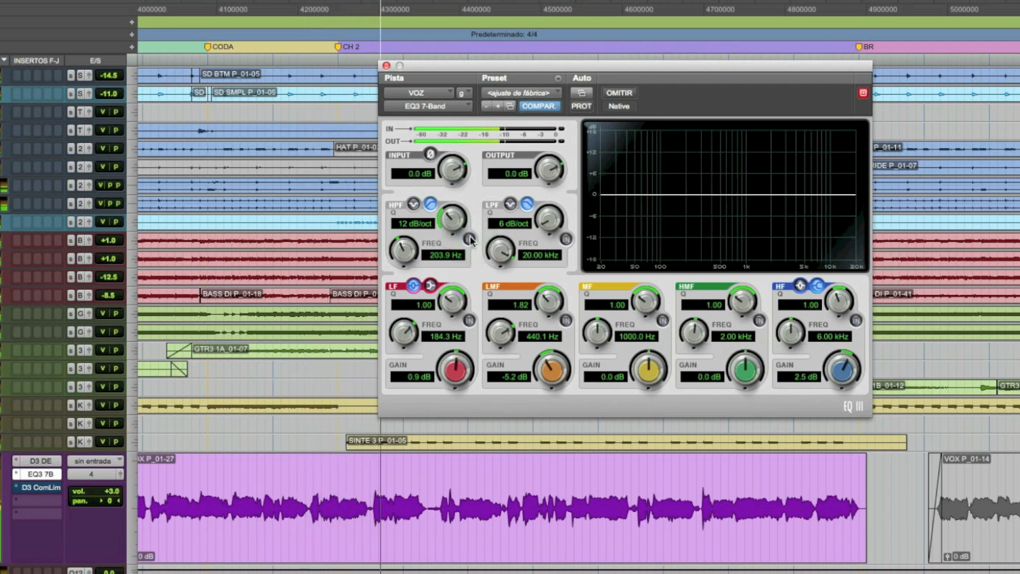
click(470, 240)
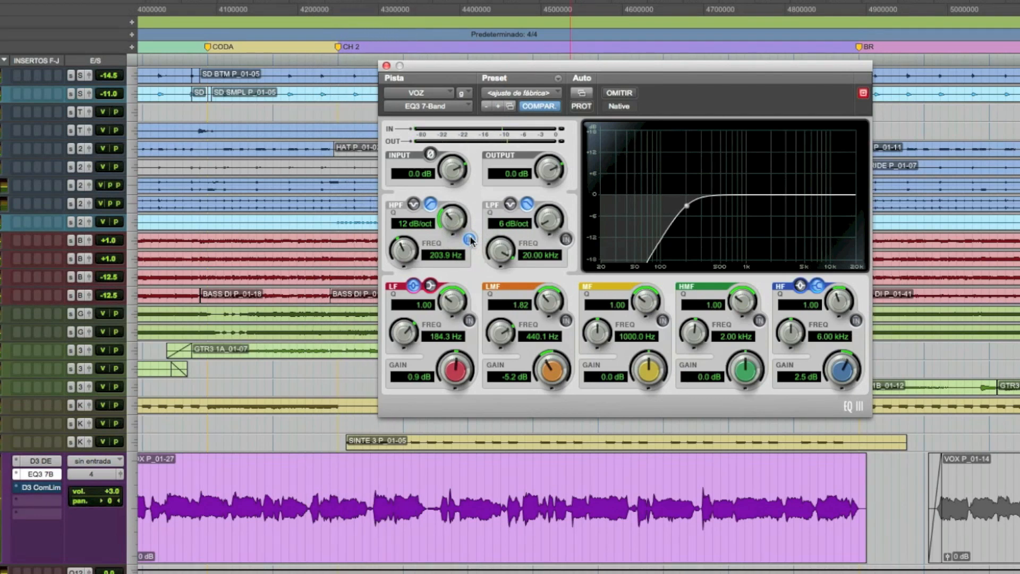
click(469, 240)
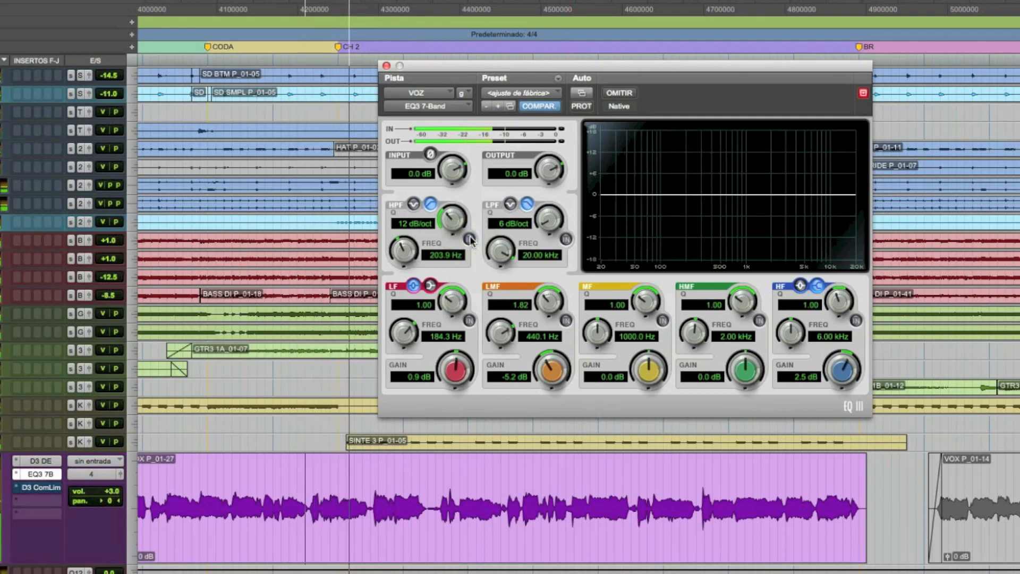
click(469, 239)
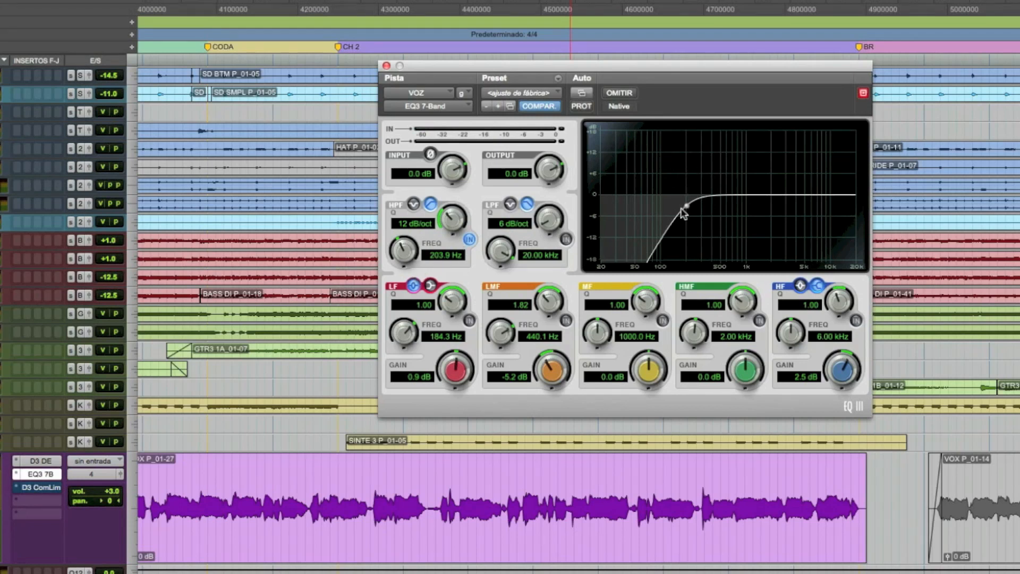
Step: Enable the EQ's LF band with a gain of 0.8 dB and the LMF band with -5.8 dB, listening to the vocal
click(469, 320)
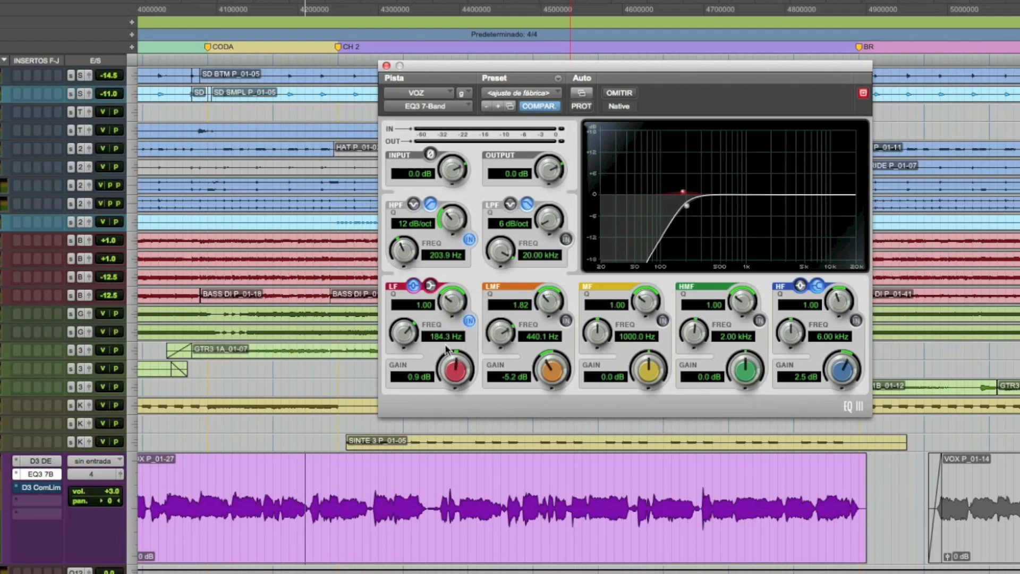
drag(455, 373, 458, 422)
click(566, 320)
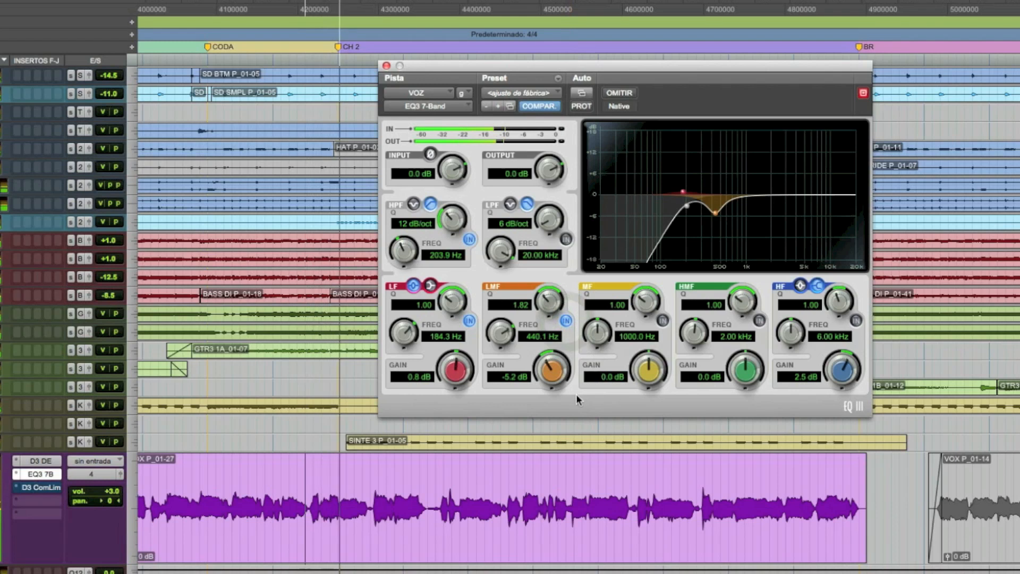
drag(551, 370, 553, 393)
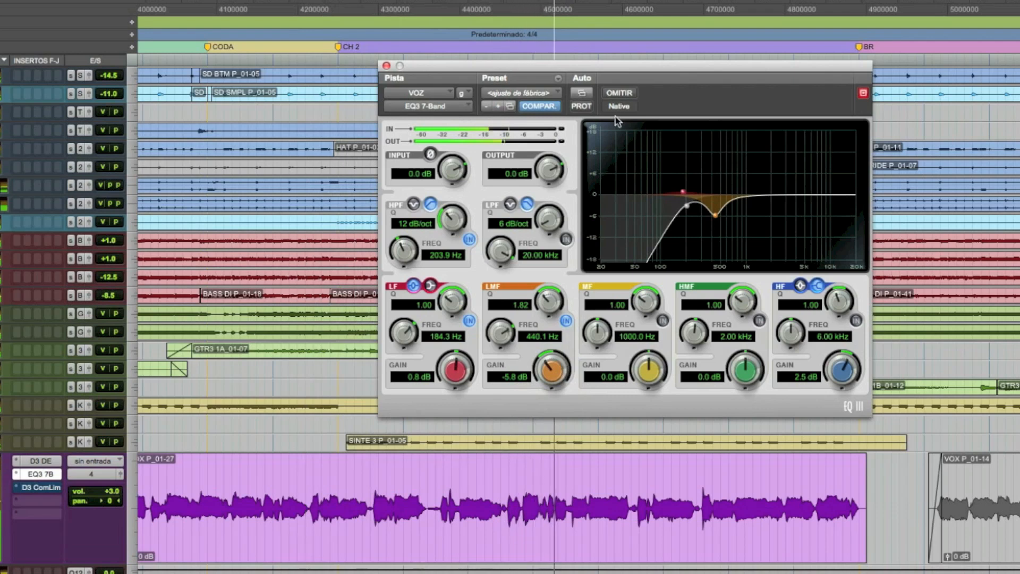
key(space)
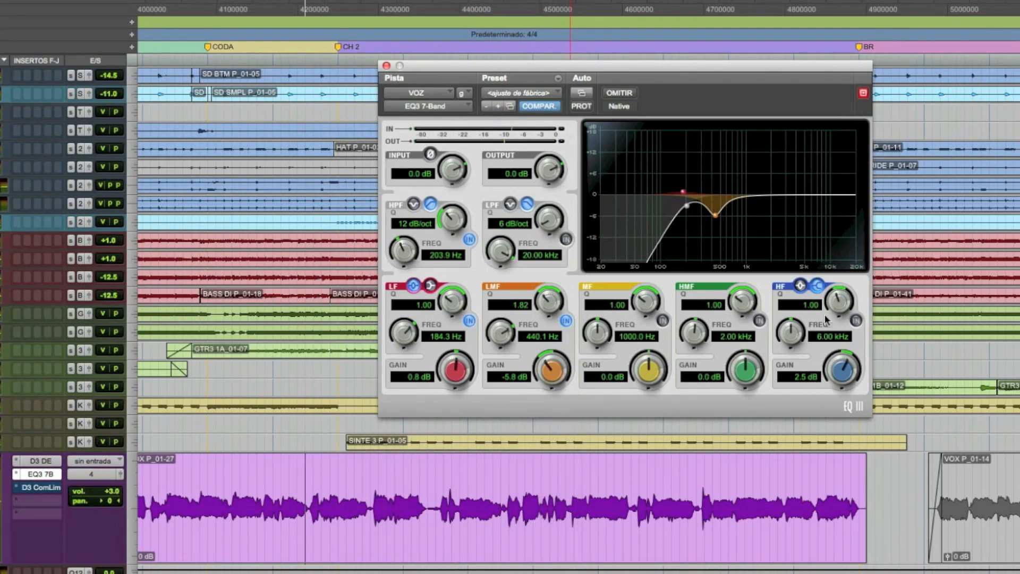
Step: Enable the EQ's HF band and compare the vocal in playback with the whole EQ bypassed and active
click(856, 320)
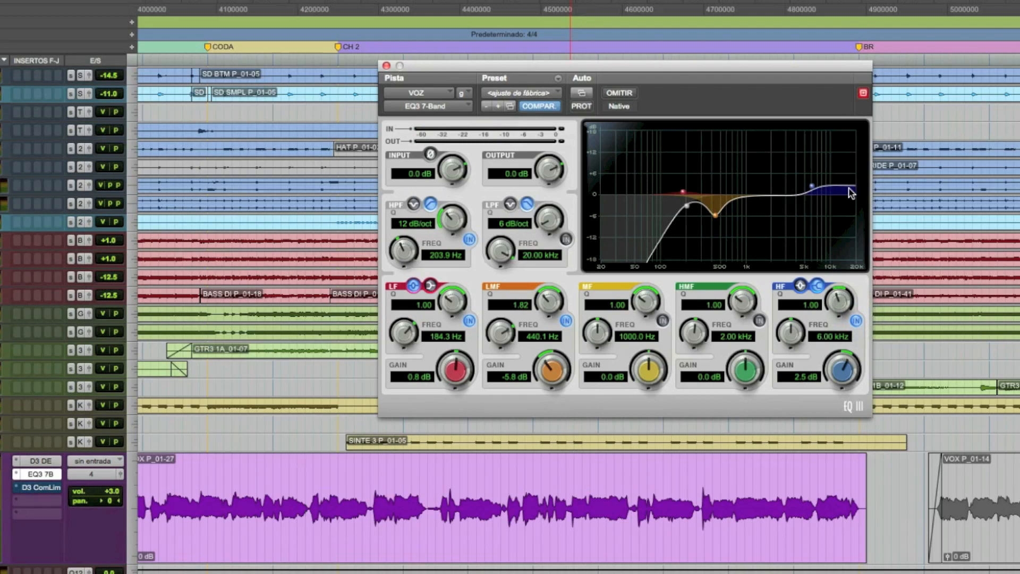
key(space)
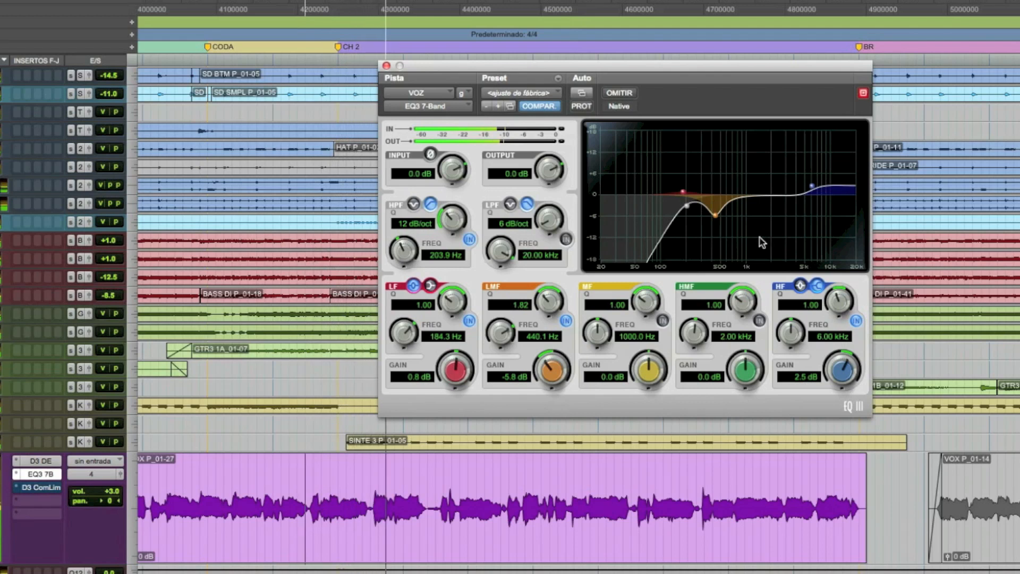
click(618, 93)
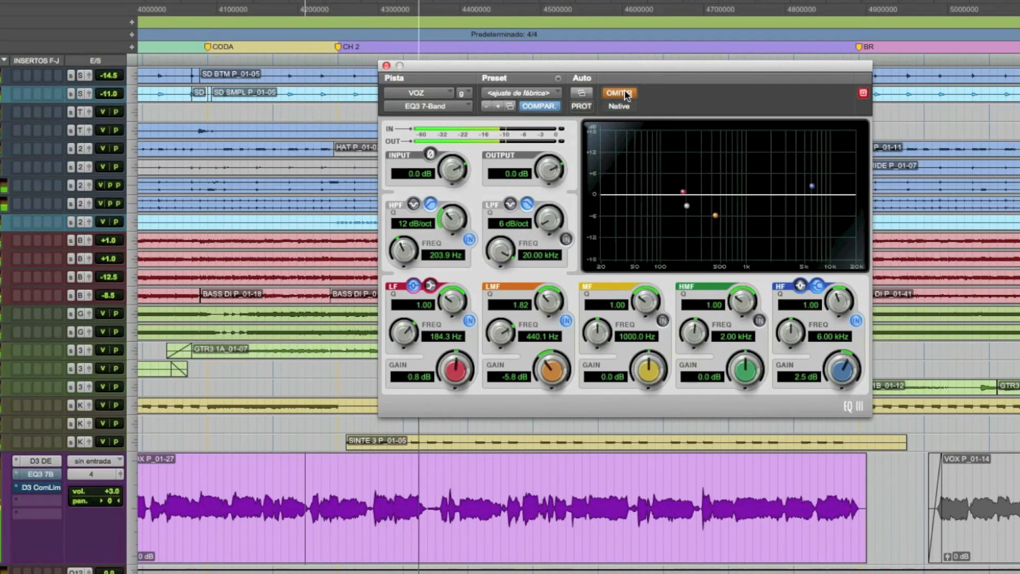
click(619, 93)
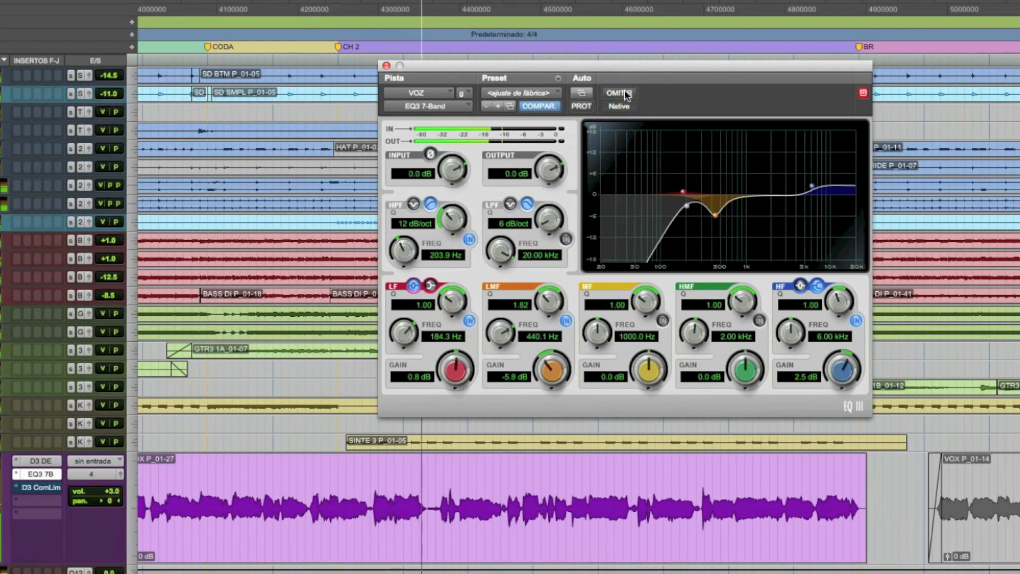
key(space)
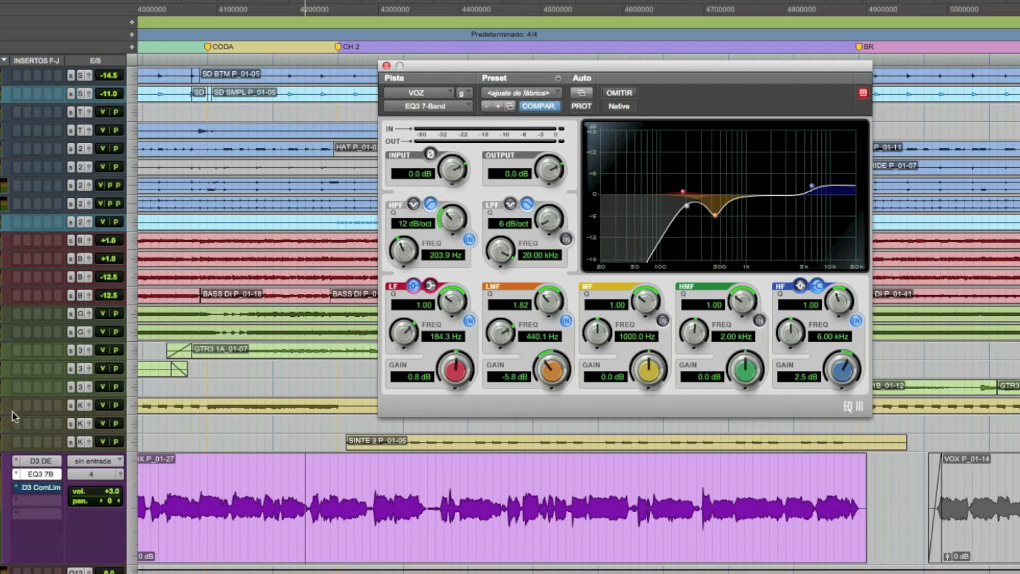
Step: Compare the vocal in playback with the De-Esser and EQ3 7-Band both bypassed and both active, and close the plug-in window
click(48, 460)
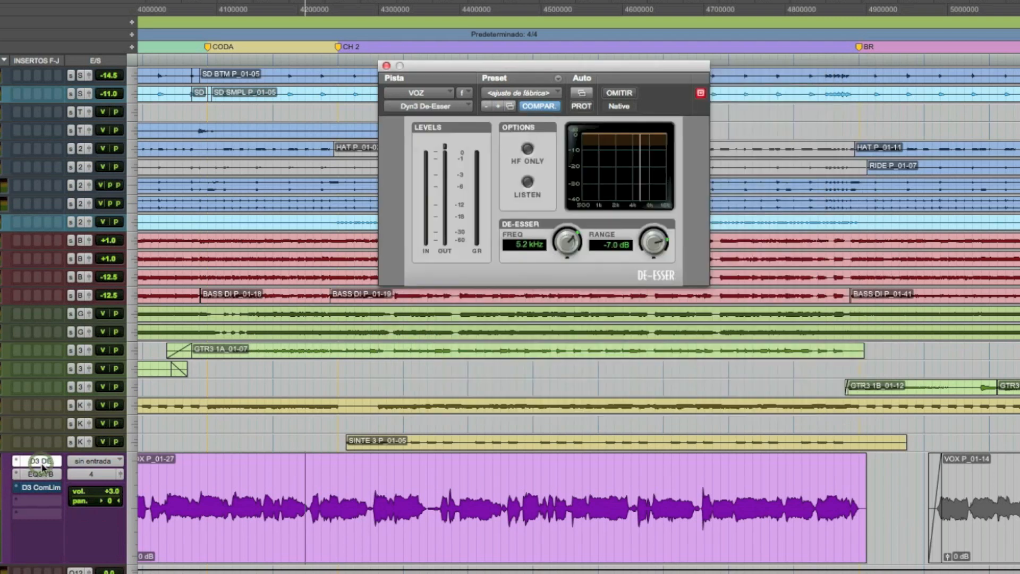
click(43, 475)
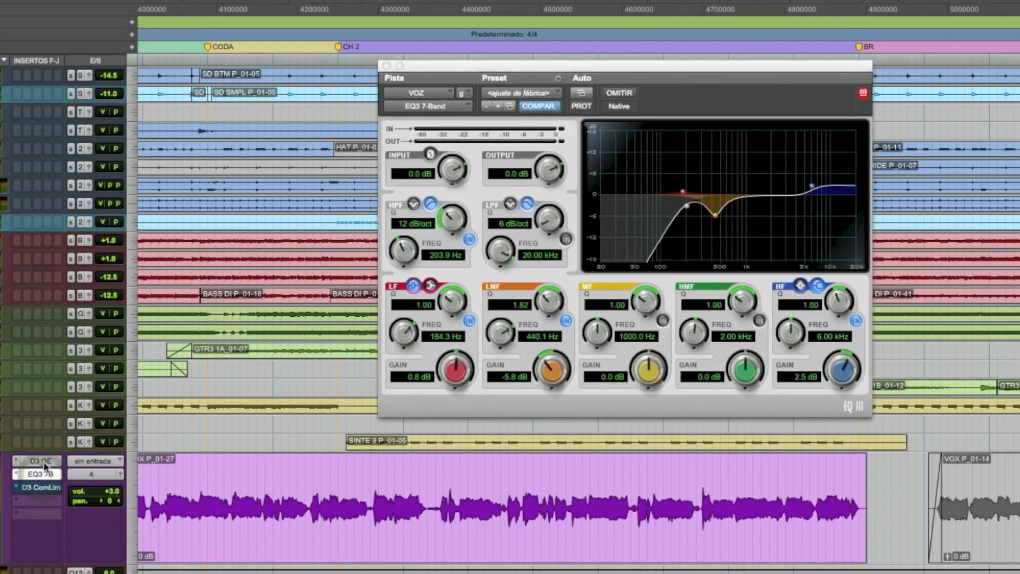
click(44, 462)
super+click(45, 462)
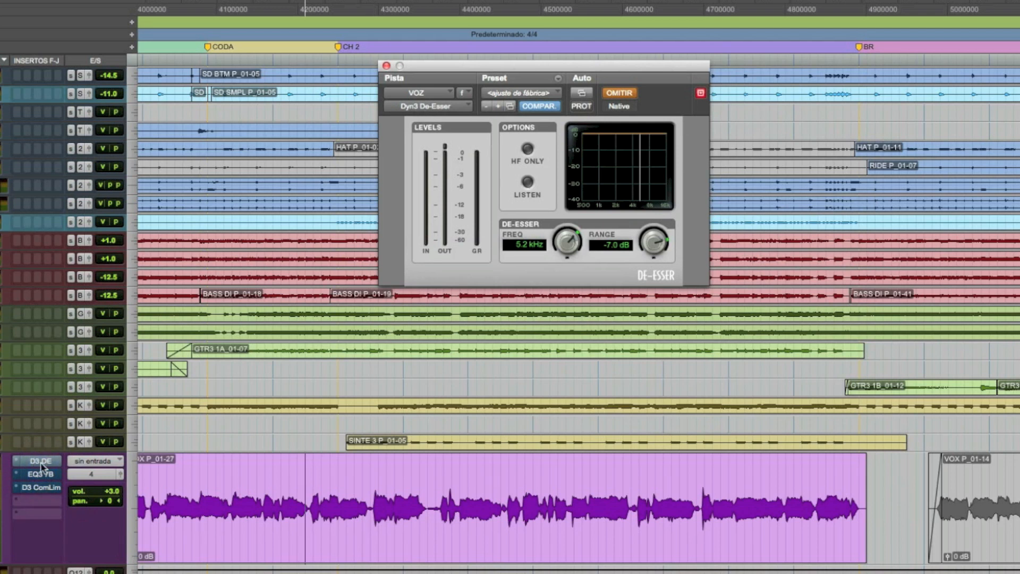
key(space)
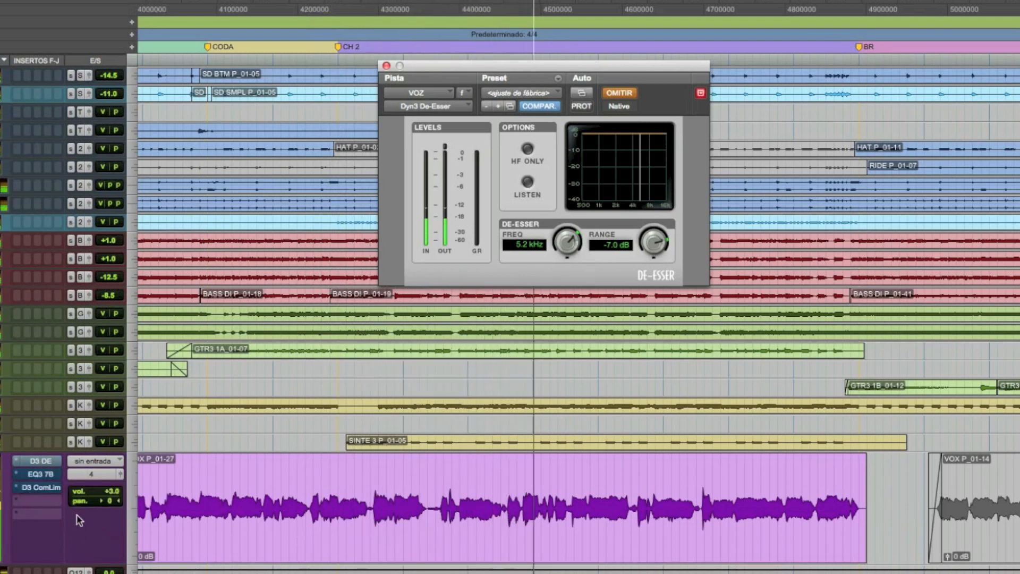
super+click(36, 460)
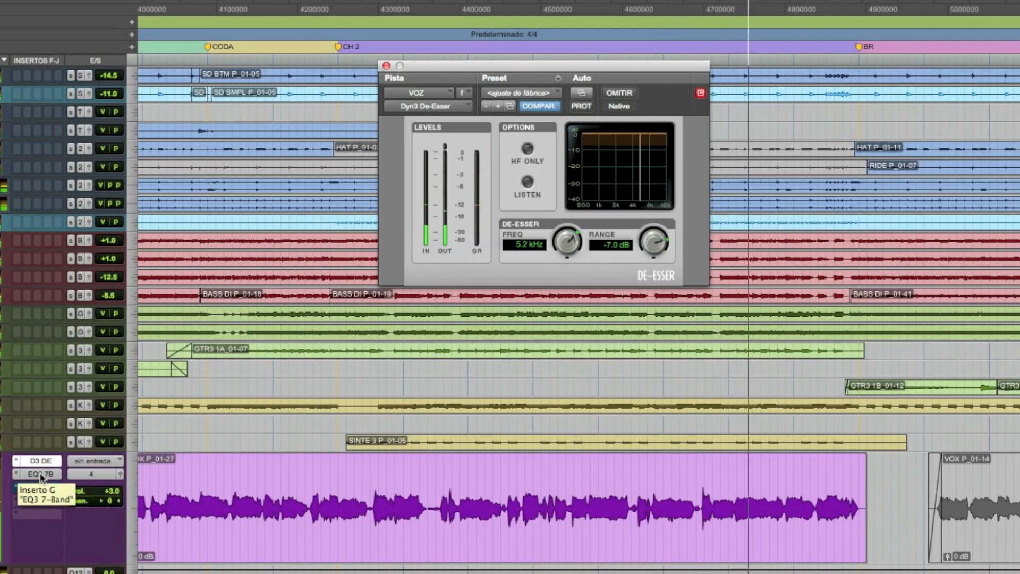
click(305, 505)
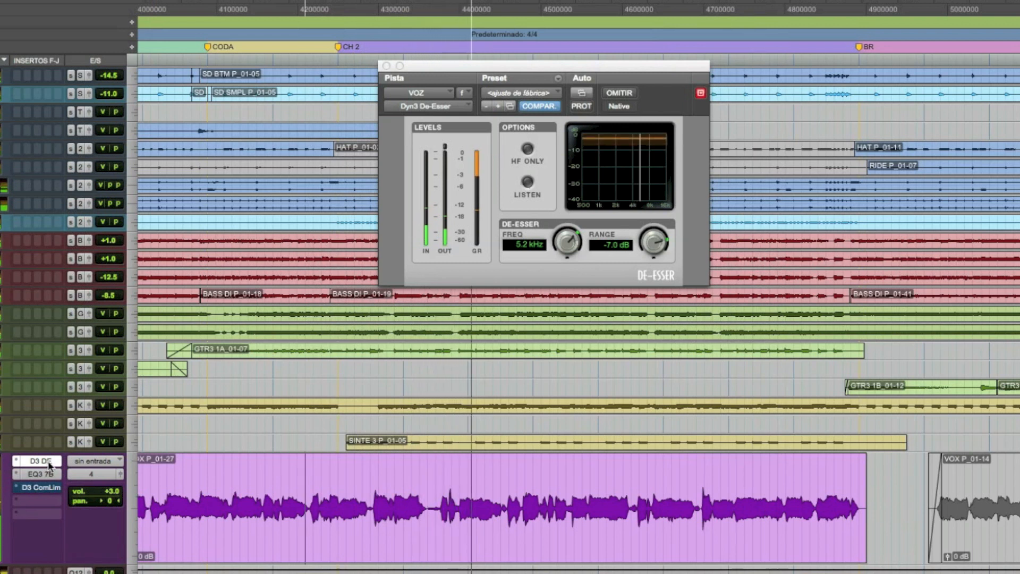
super+click(48, 467)
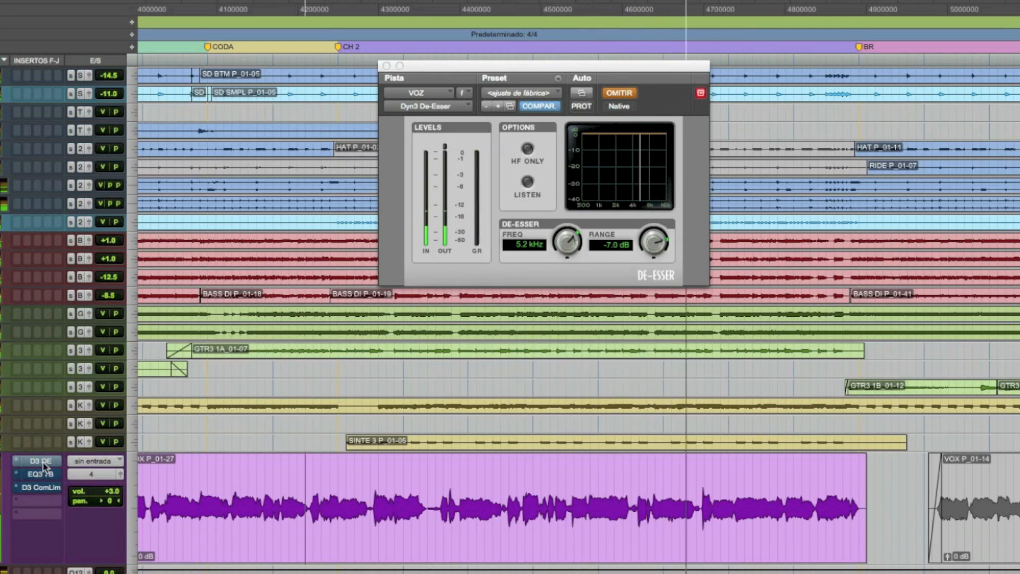
super+click(43, 466)
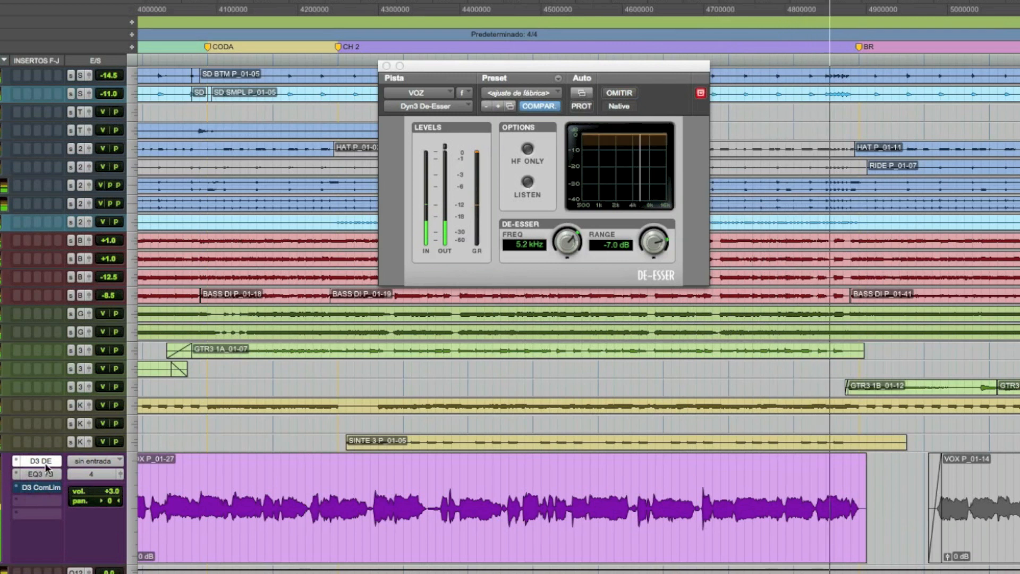
key(space)
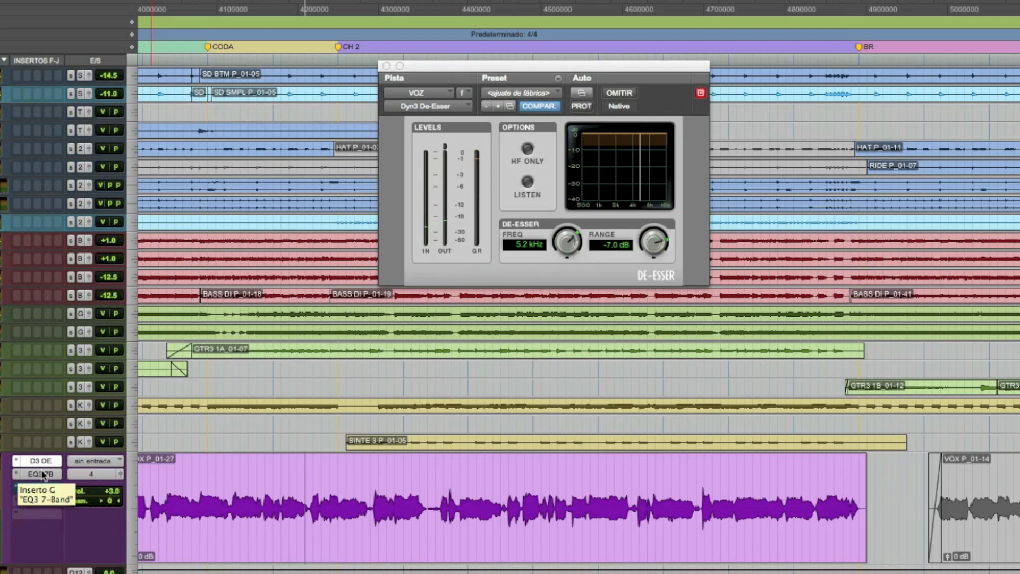
click(42, 473)
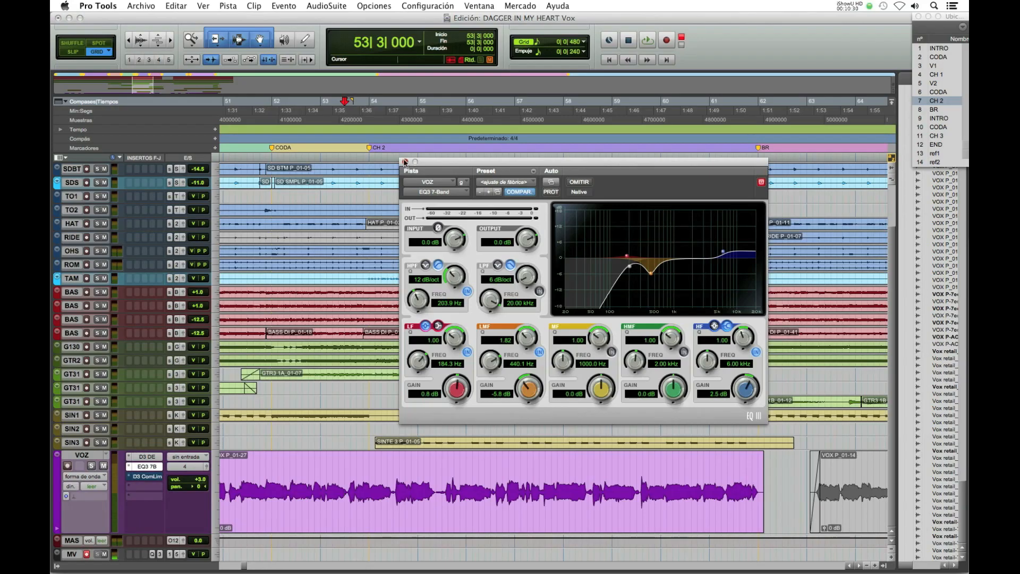
click(404, 162)
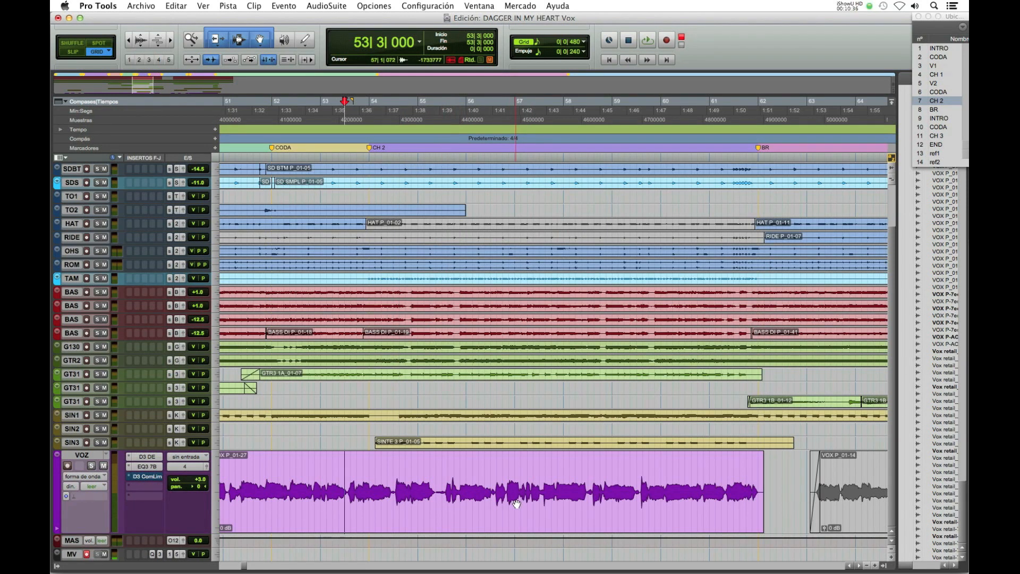
Step: Examine the level differences in the VOZ waveform from 53|3|000 to 62|2|480, up close between 59|4|000 and 60|1|480
drag(344, 470, 778, 483)
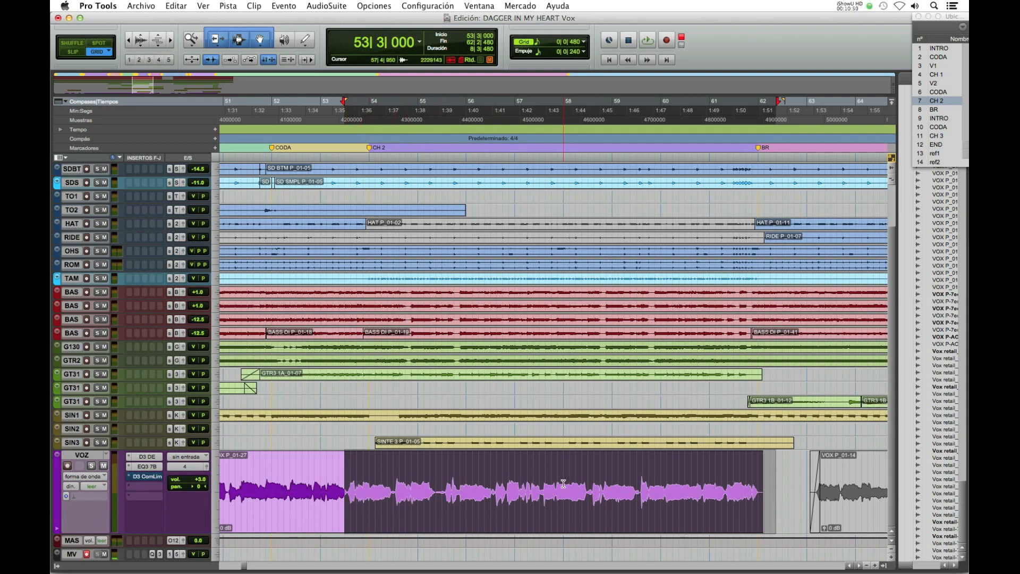
drag(344, 481, 776, 480)
drag(642, 480, 666, 488)
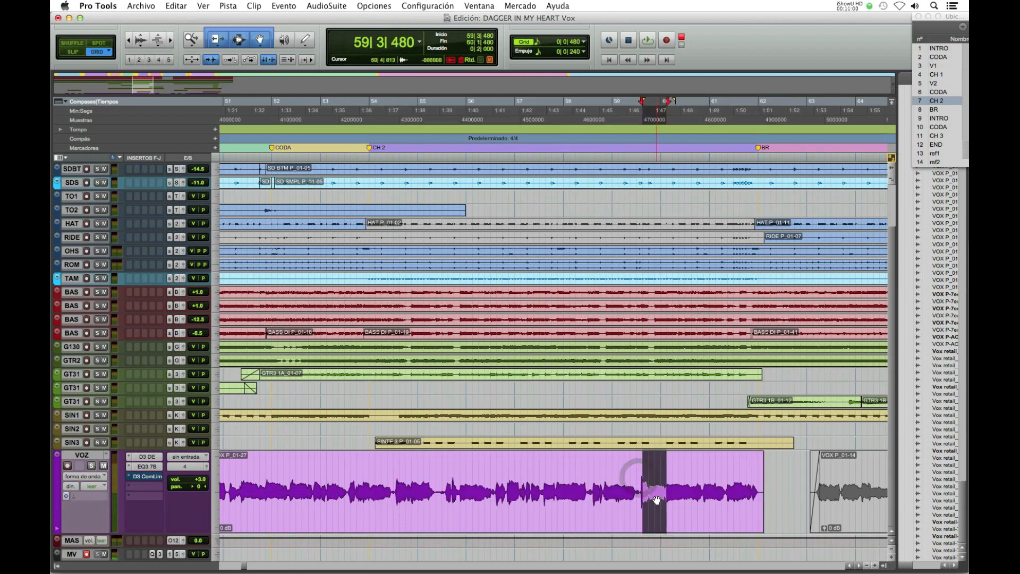
key(t)
key(t)
key(t)
drag(518, 480, 749, 485)
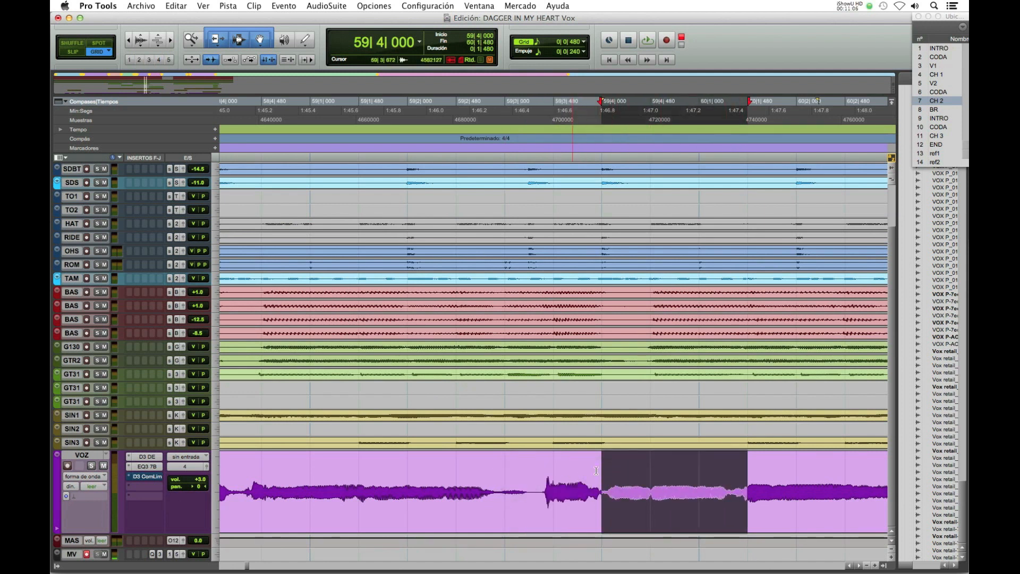
Step: Return the playback start to 53|3|000 on the VOZ track, just before the second chorus
key(r)
key(r)
key(r)
key(r)
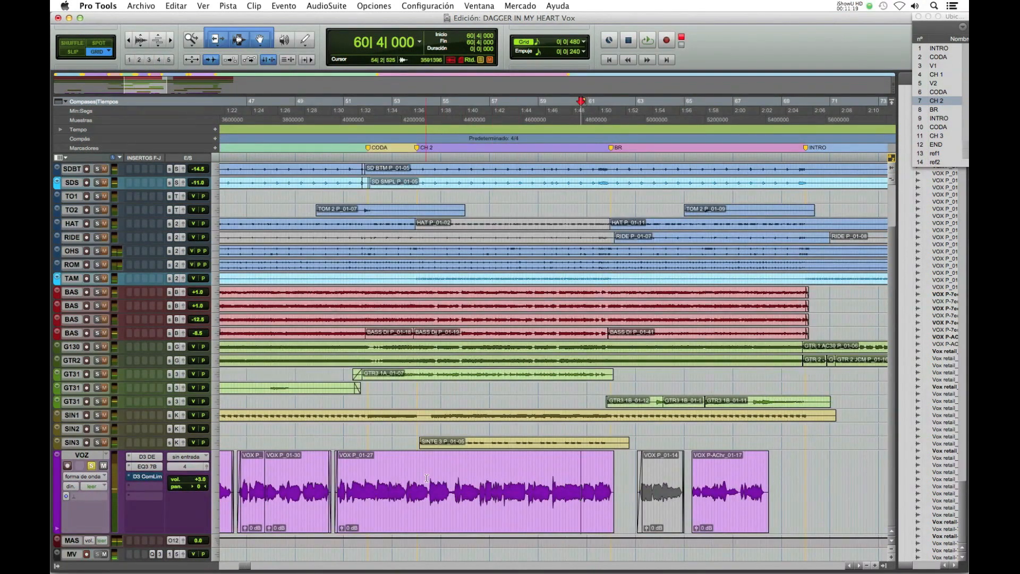
click(426, 478)
key(t)
click(470, 480)
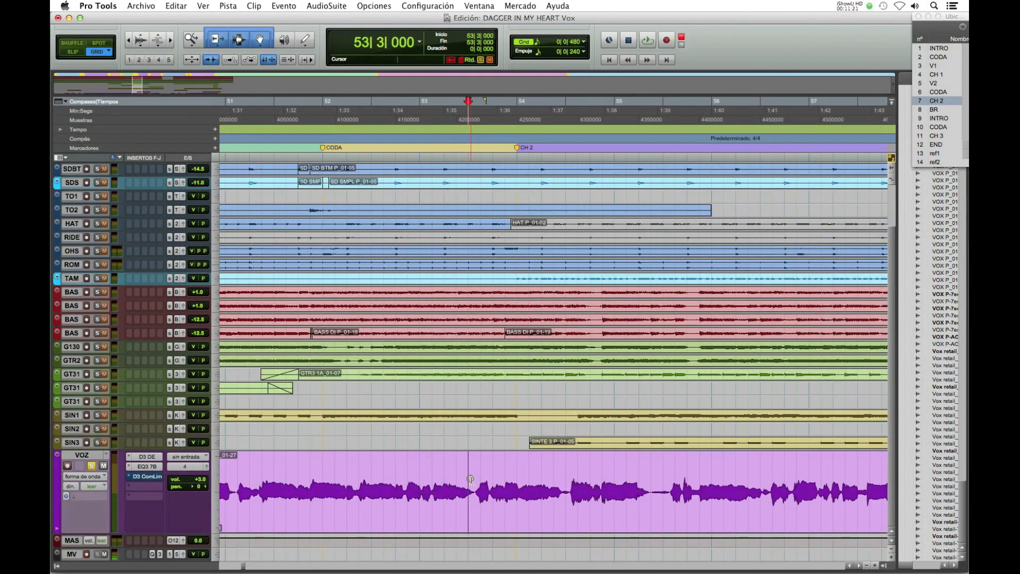
key(r)
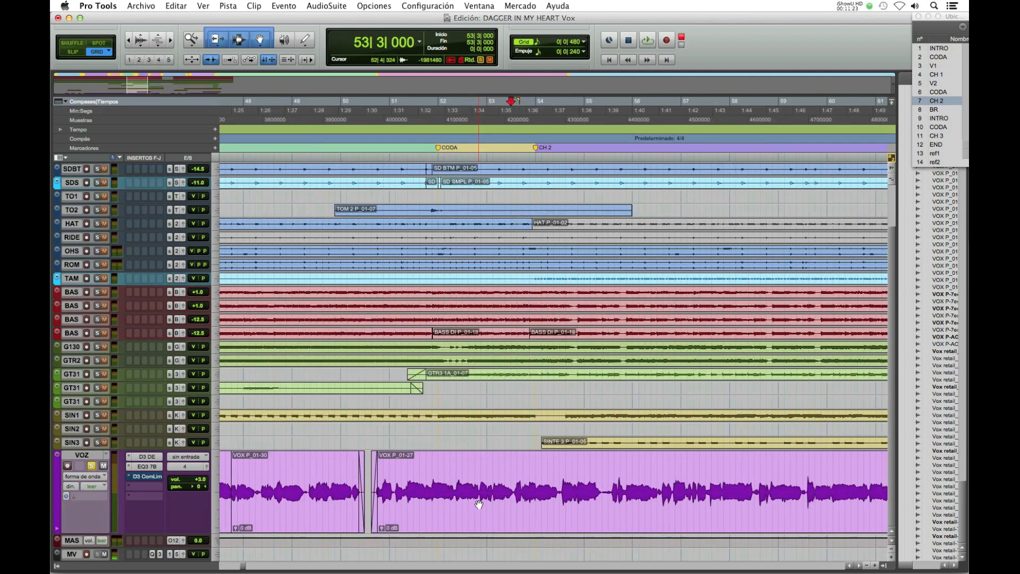
scroll(478, 505, right, 5)
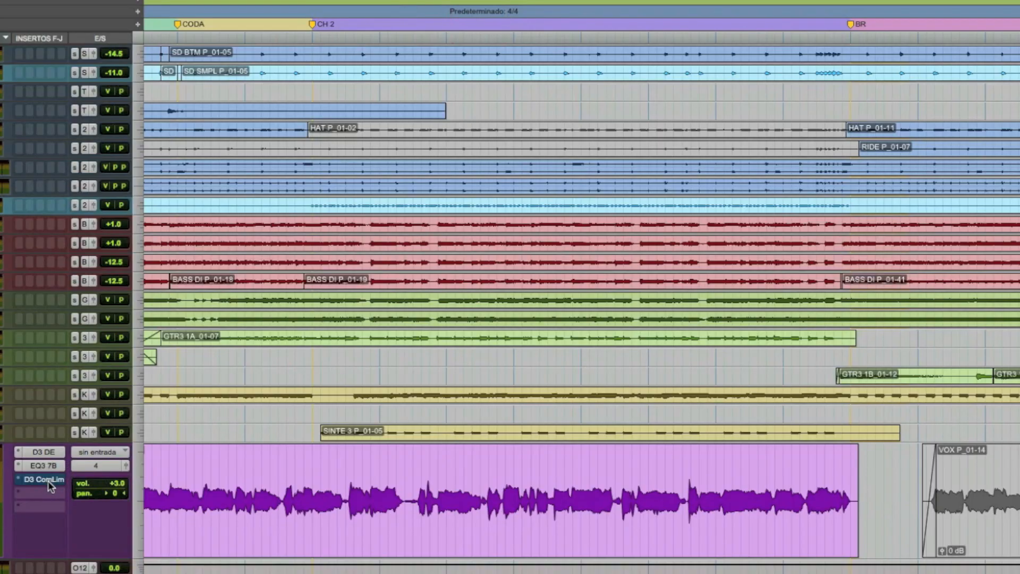
Step: Take the VOZ track's Dyn3 Compressor/Limiter out of bypass and select the vocal from 53|3|000 through the end of the second chorus
click(150, 477)
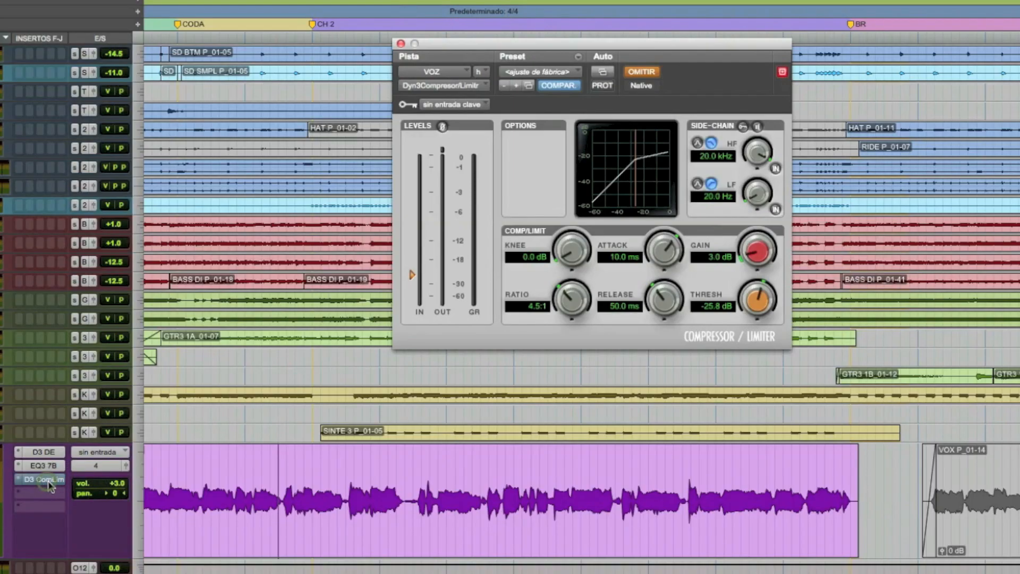
click(645, 72)
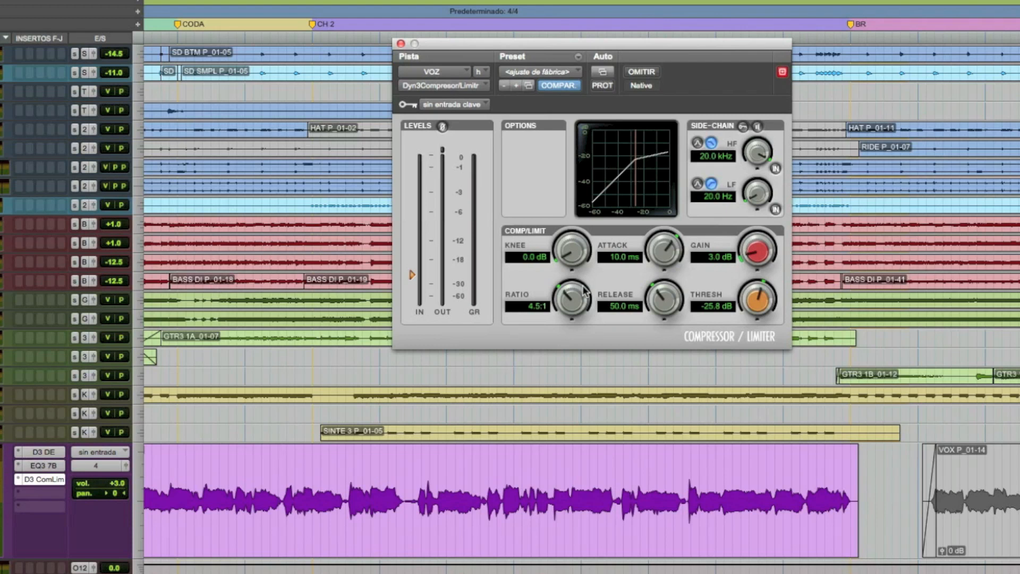
click(282, 479)
drag(282, 479, 870, 490)
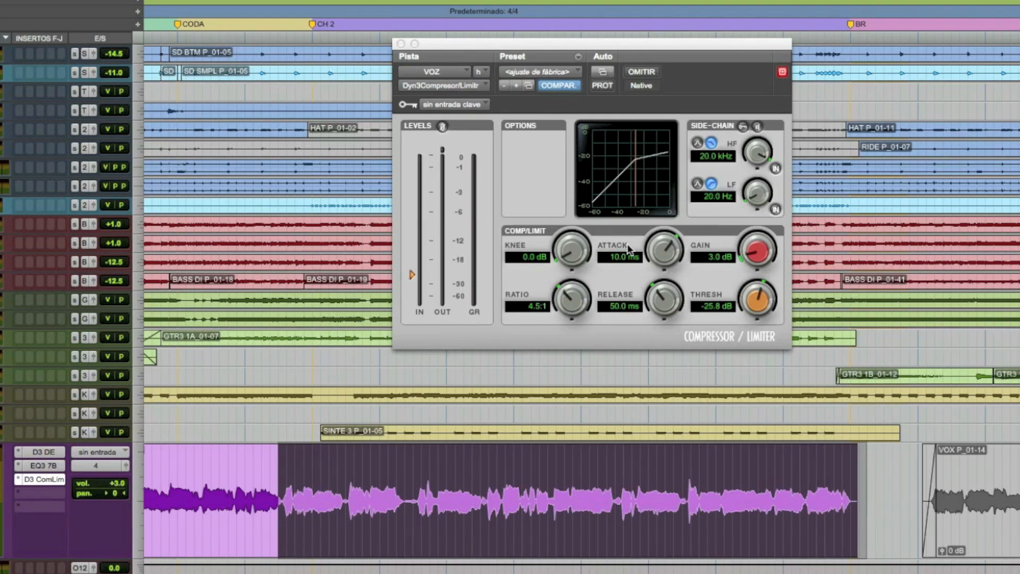
Step: Compare the selected vocal in playback with the Compressor/Limiter bypassed and active, and close it with the effect active
click(645, 74)
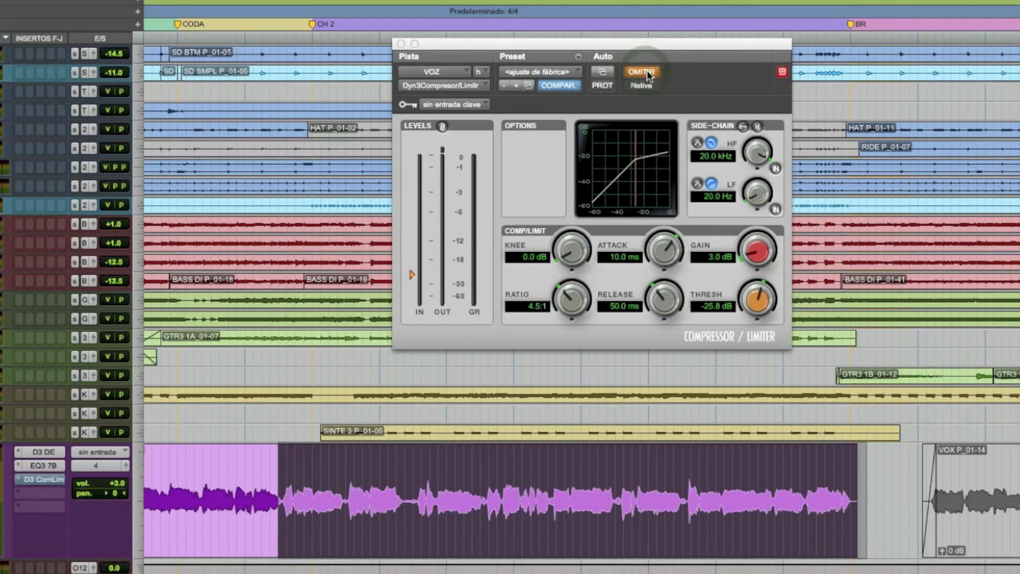
key(space)
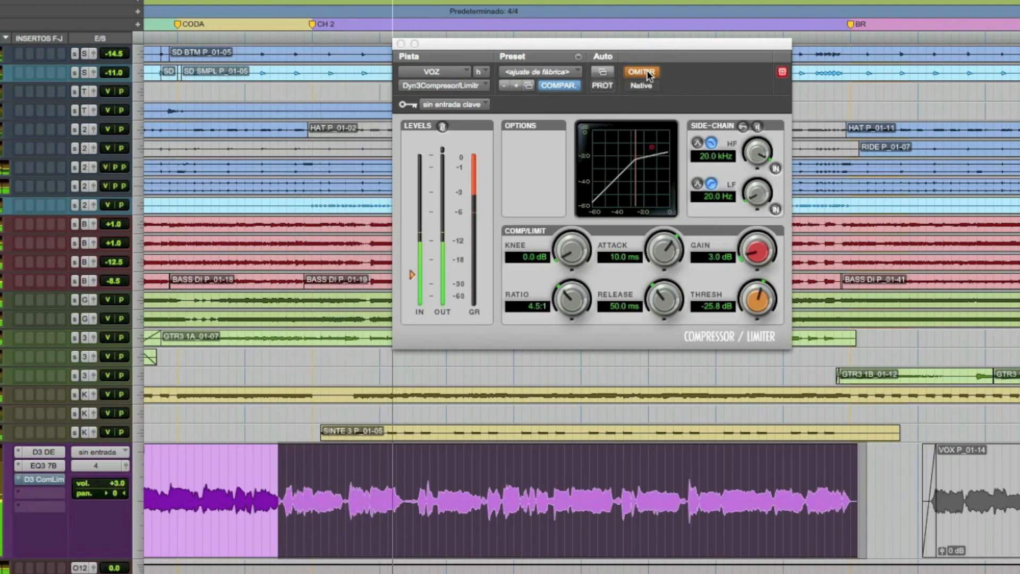
click(647, 74)
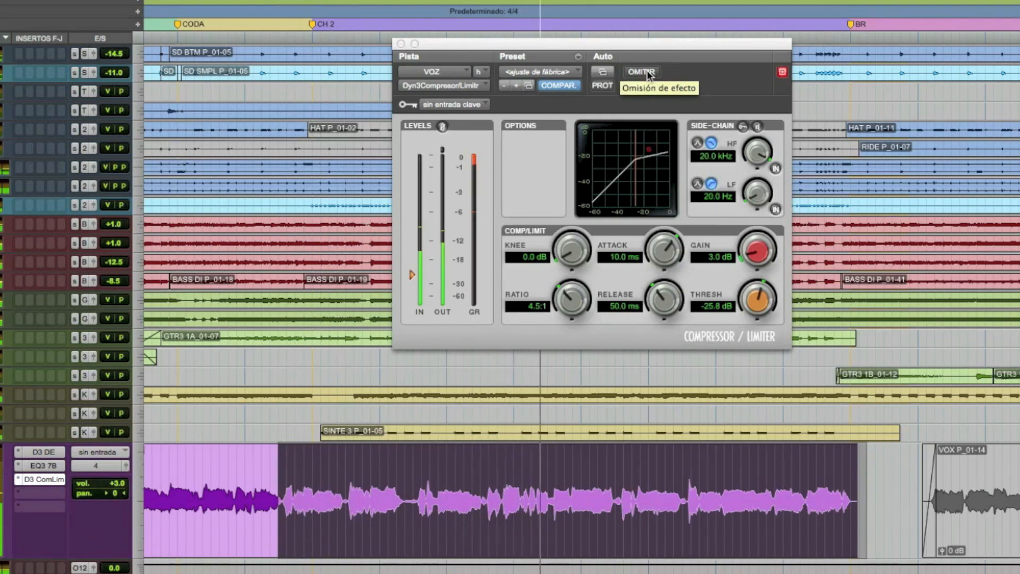
click(647, 74)
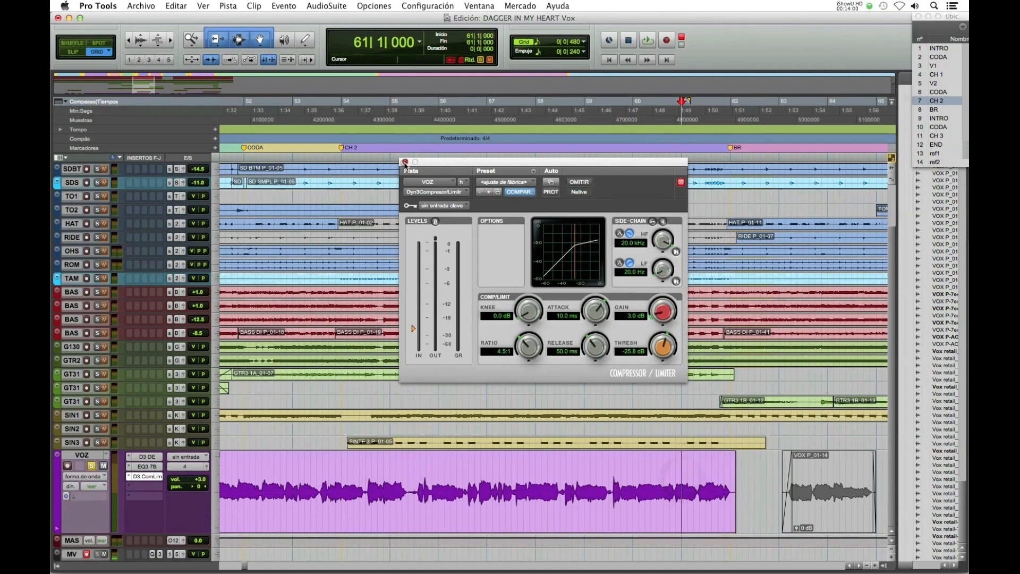
click(404, 162)
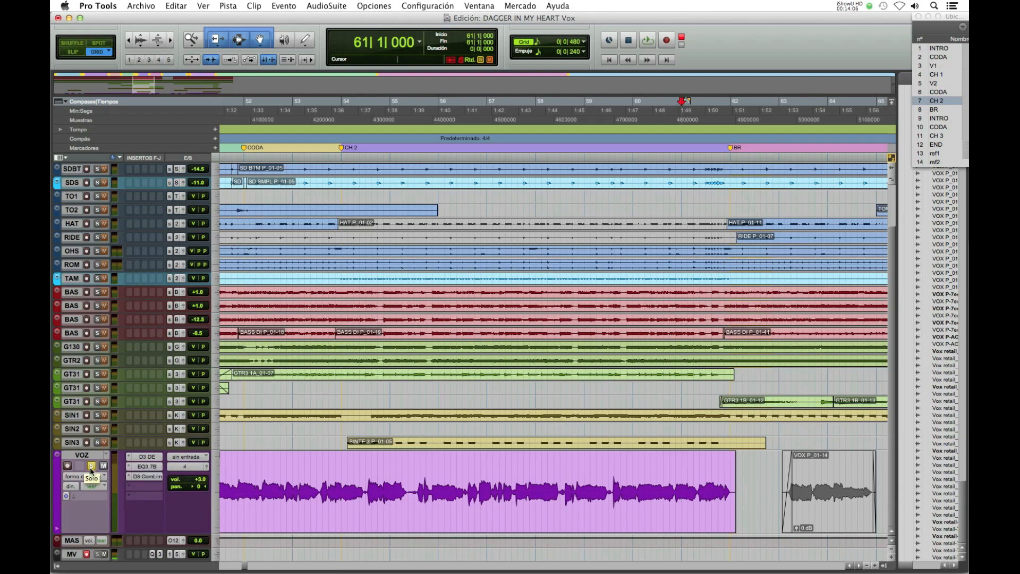
Step: Take the VOZ track out of solo and bypass its de-esser, 7-band EQ and compressor for playback from 53|3|000
click(141, 458)
click(141, 457)
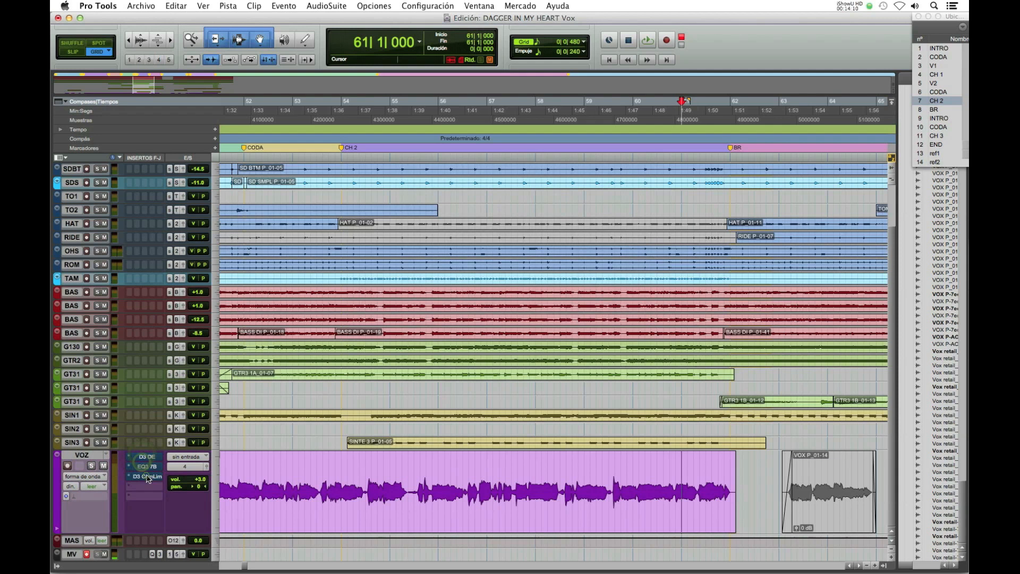
click(319, 476)
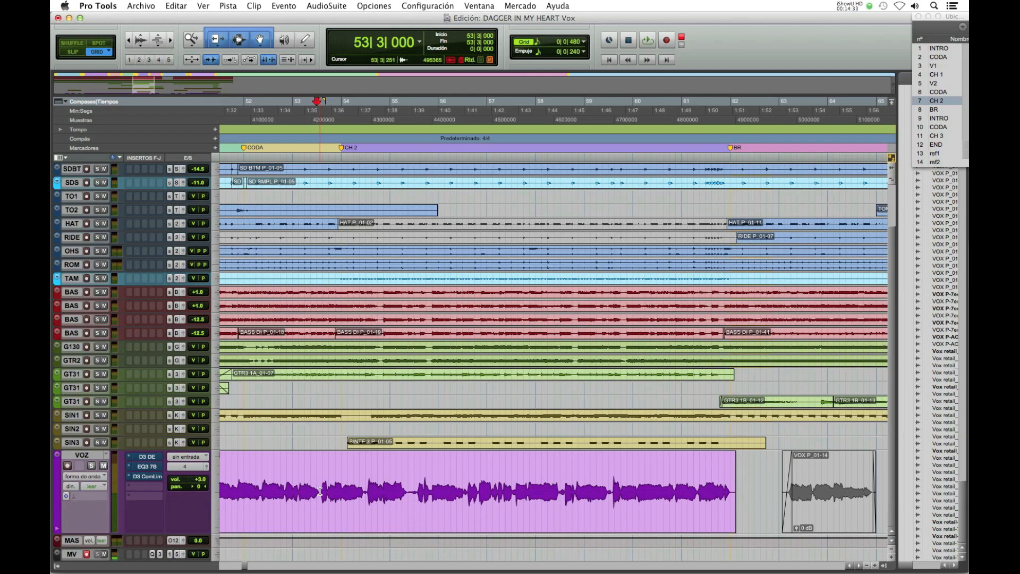
Step: Mark the VOZ vocal from 53|3|480 to 62|3|000, and return to just before the second chorus to play the mix
drag(321, 491, 752, 494)
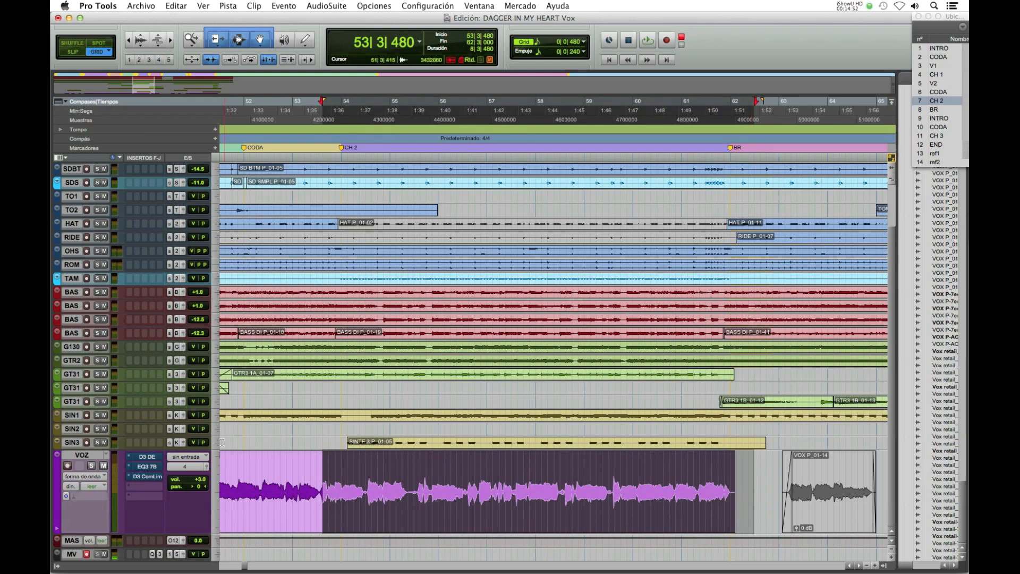
click(319, 484)
key(space)
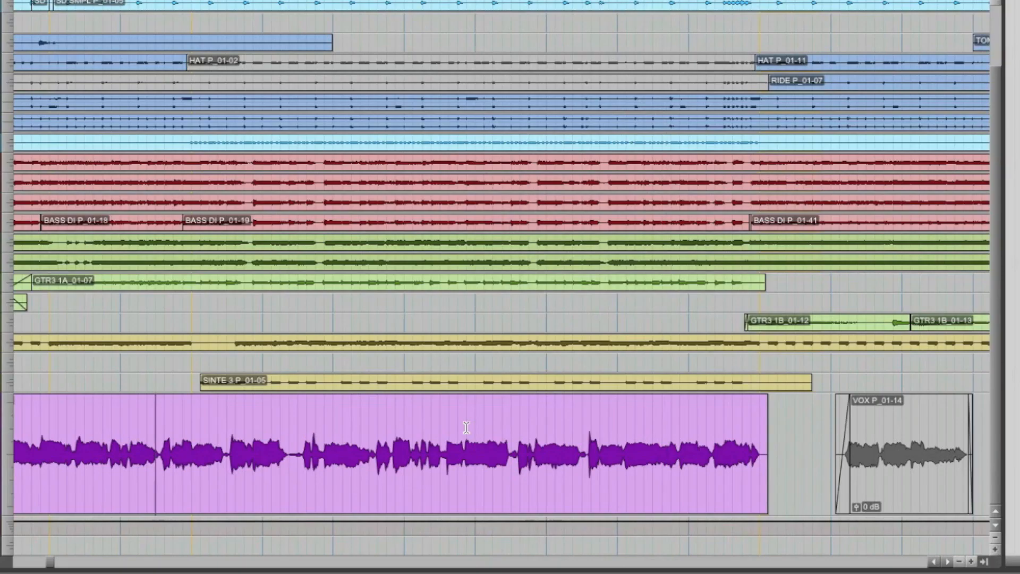
Step: Listen briefly to the full mix from 58|3|000 with the three vocal effects bypassed
click(506, 418)
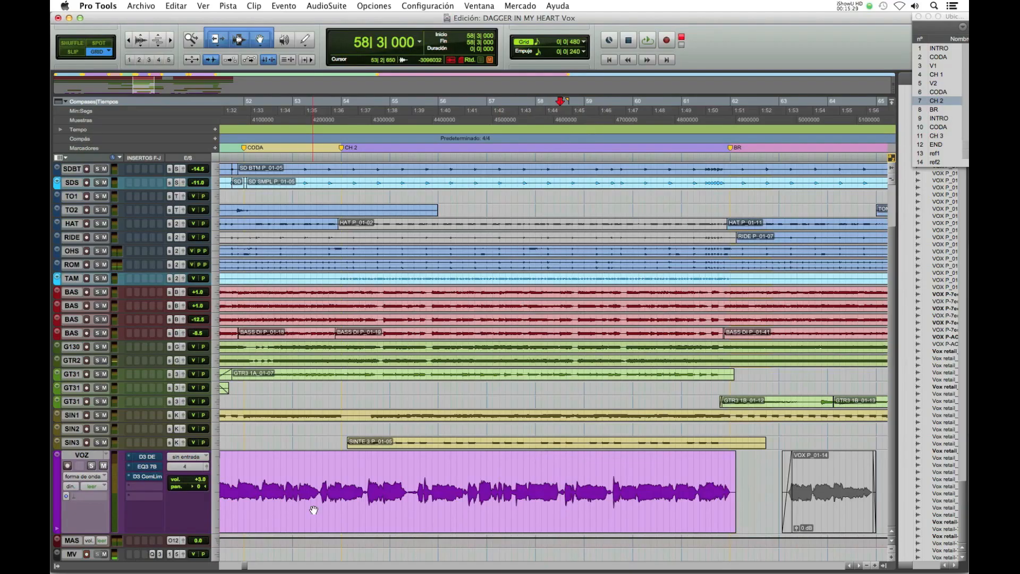
key(space)
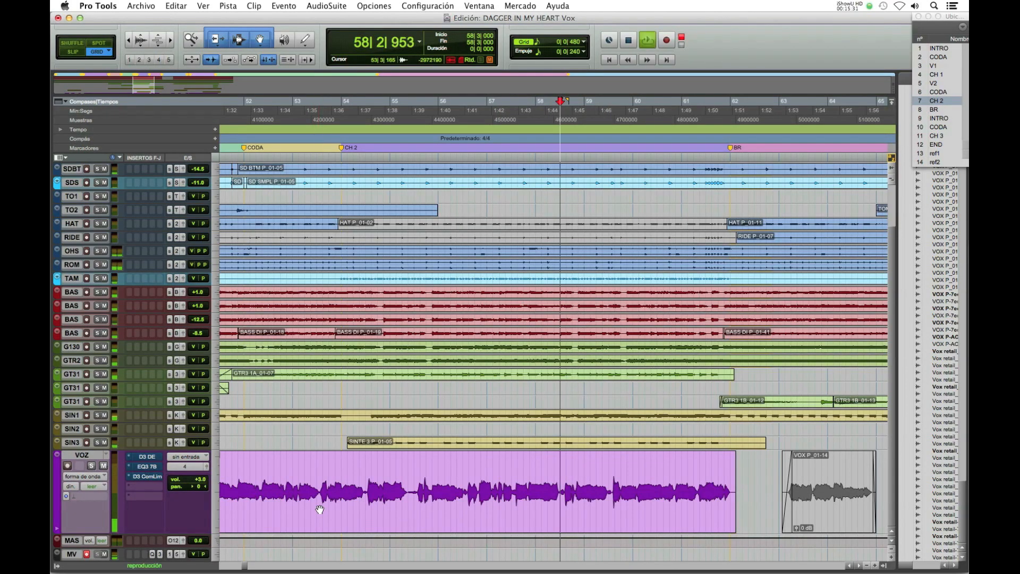
key(space)
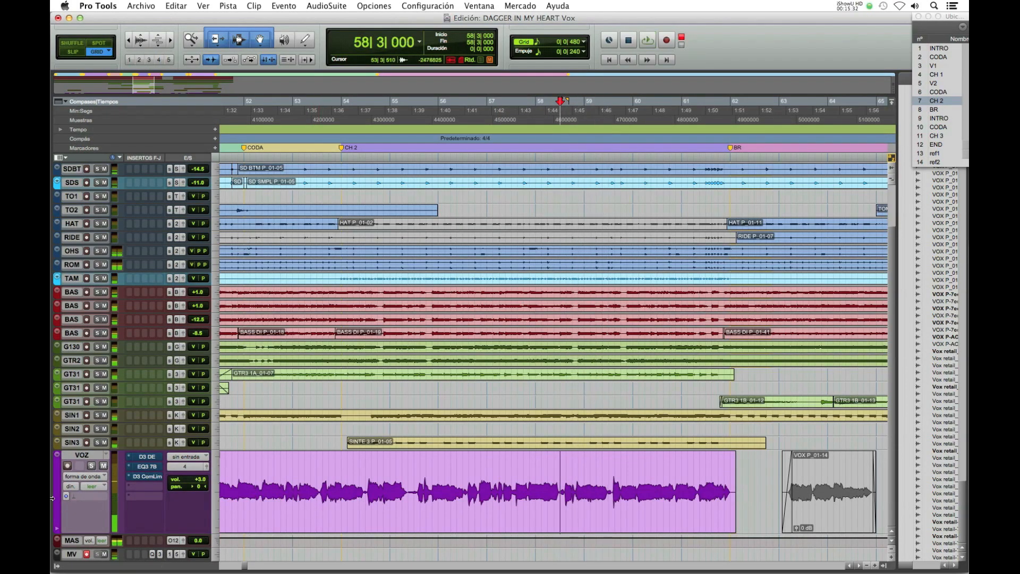
Step: Take the VOZ track's de-esser, EQ and compressor out of bypass and listen to the mix again from 58|3|000
super+click(153, 456)
super+click(153, 467)
super+click(152, 477)
key(space)
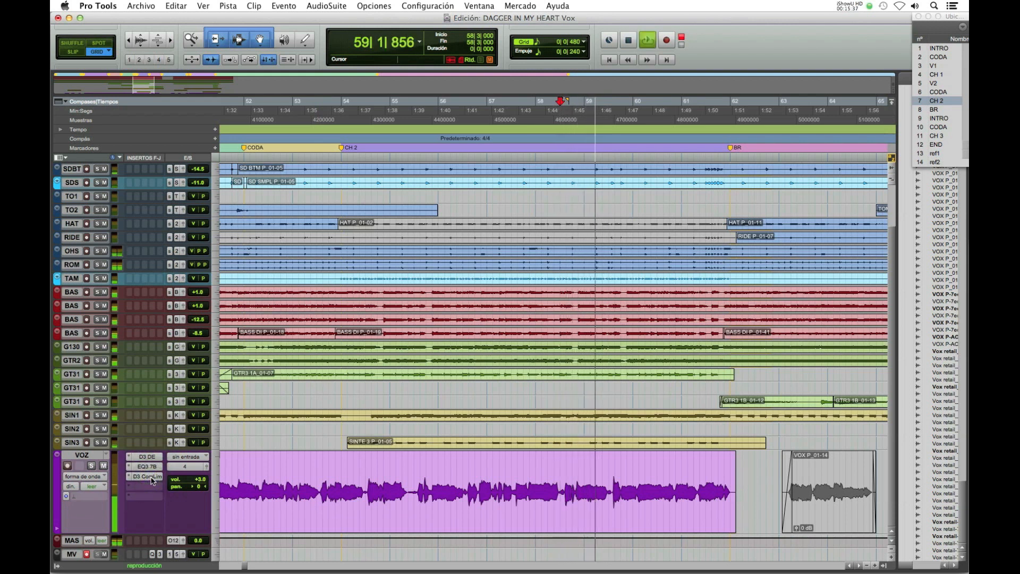
key(space)
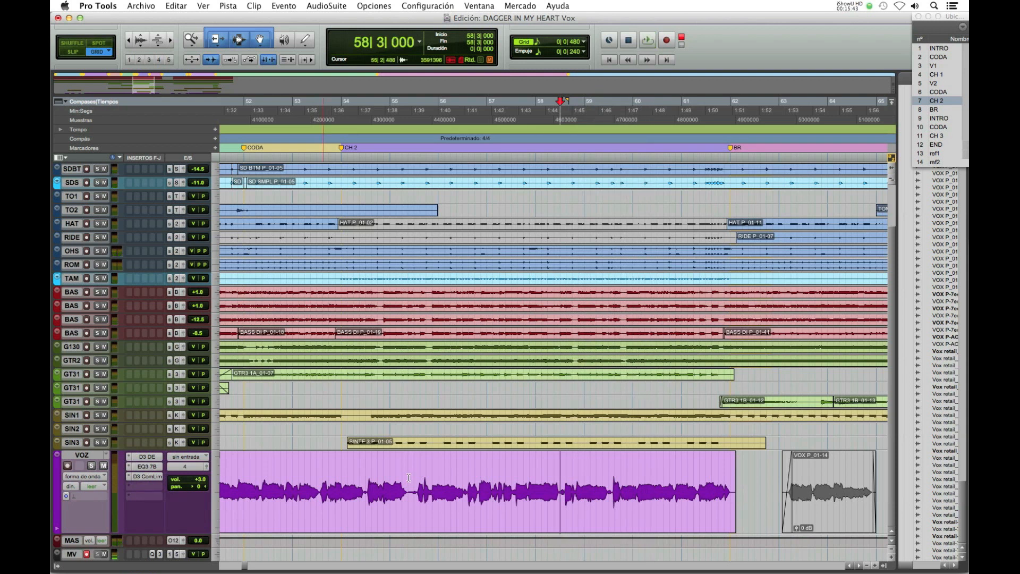
Step: Select the vocal from 53|3|000 to 62|2|480 and compare it within the mix with all three effects active and bypassed
drag(312, 472, 746, 470)
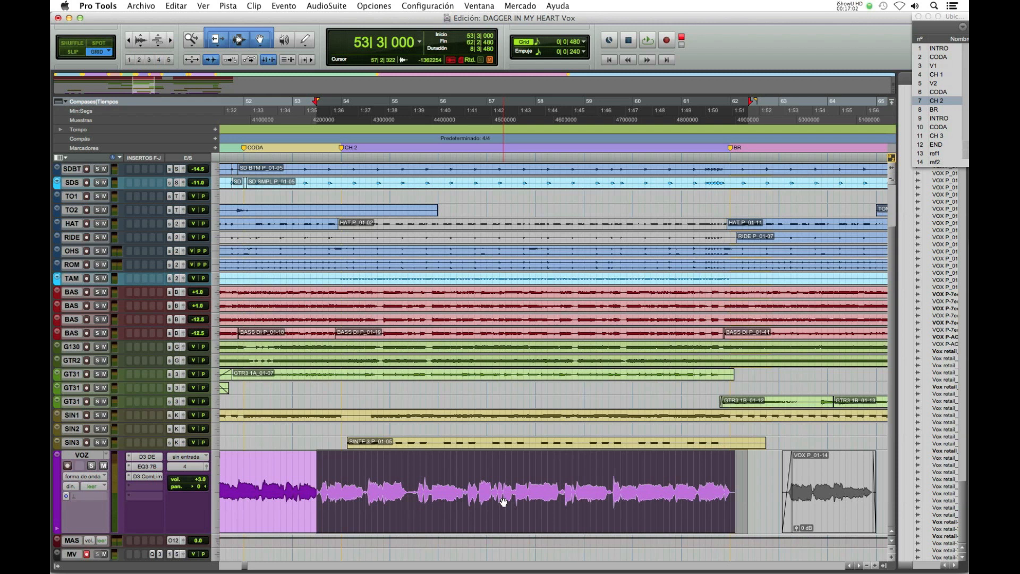
key(space)
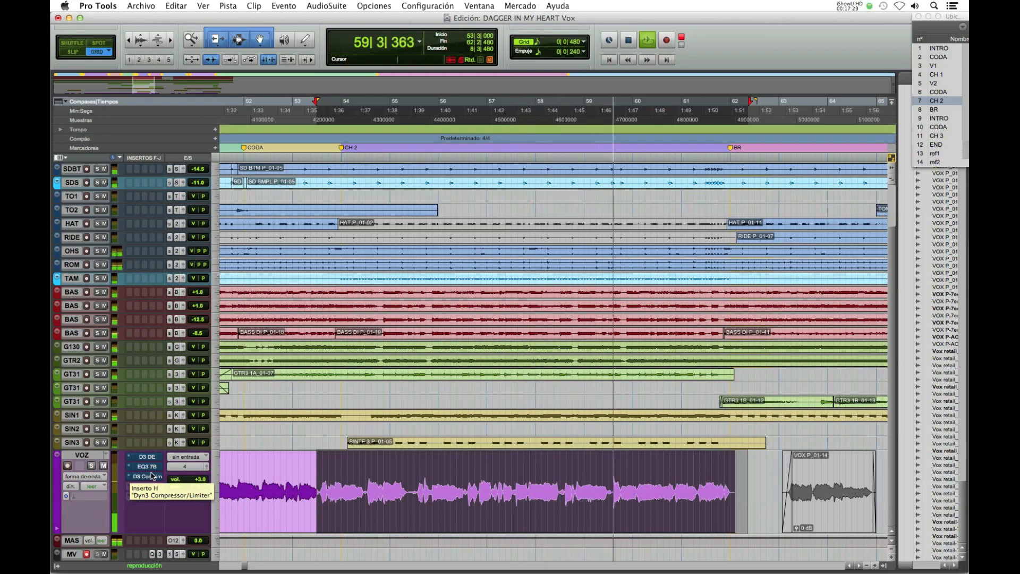
key(space)
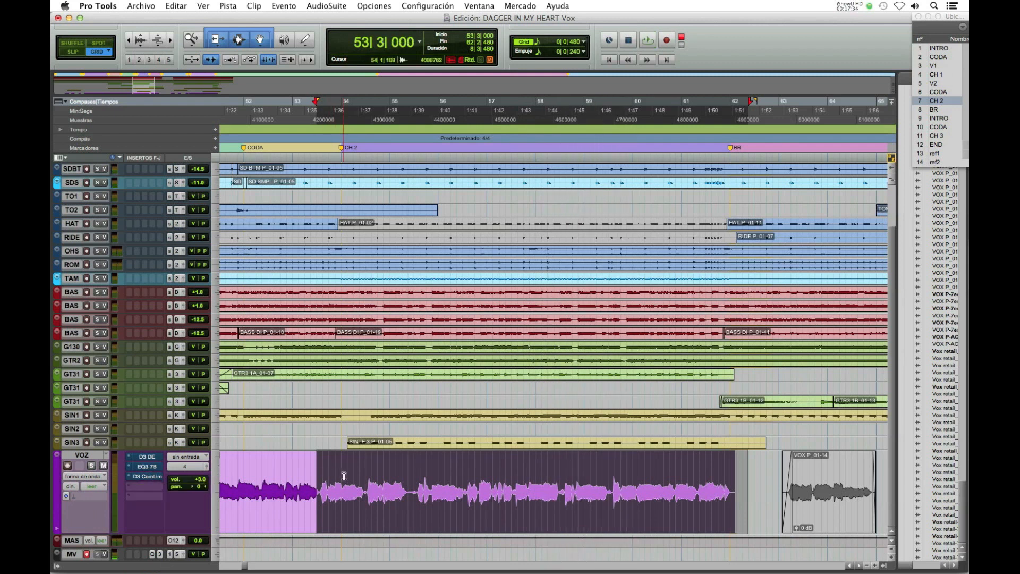